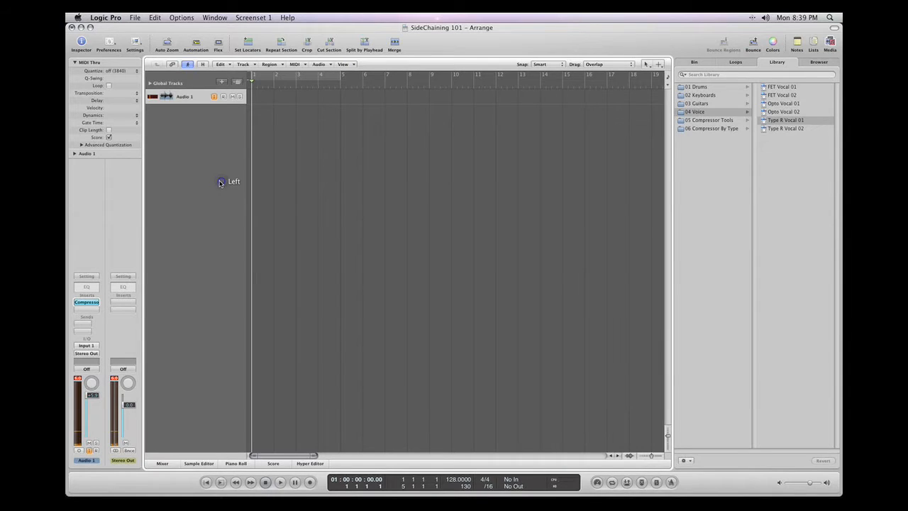
- Create three multi-timbral Software Instrument tracks with Output 1-2
{"action": "left_click", "coordinate": [220, 83]}
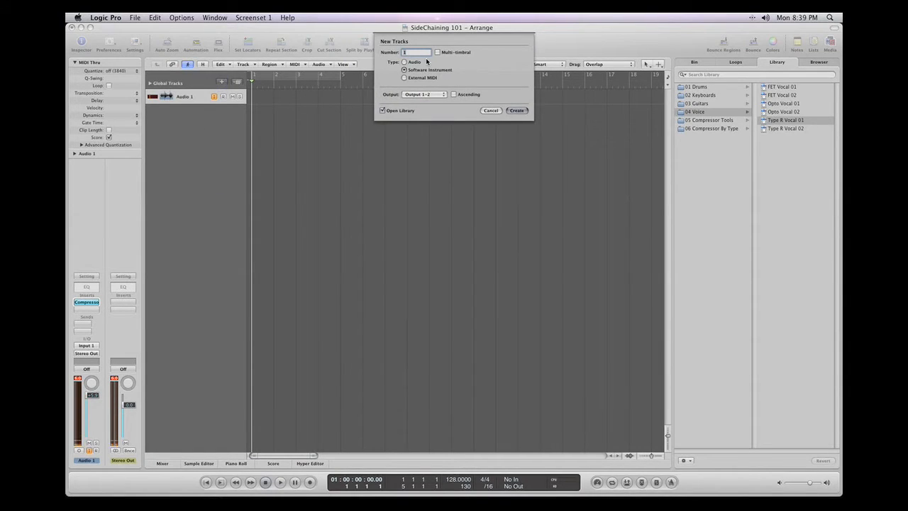
{"action": "left_click", "coordinate": [437, 52]}
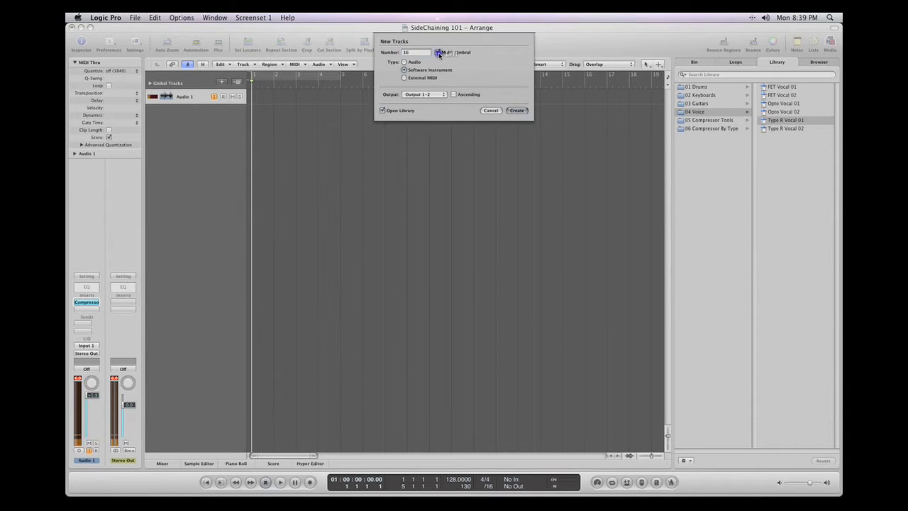
{"action": "left_click", "coordinate": [417, 54]}
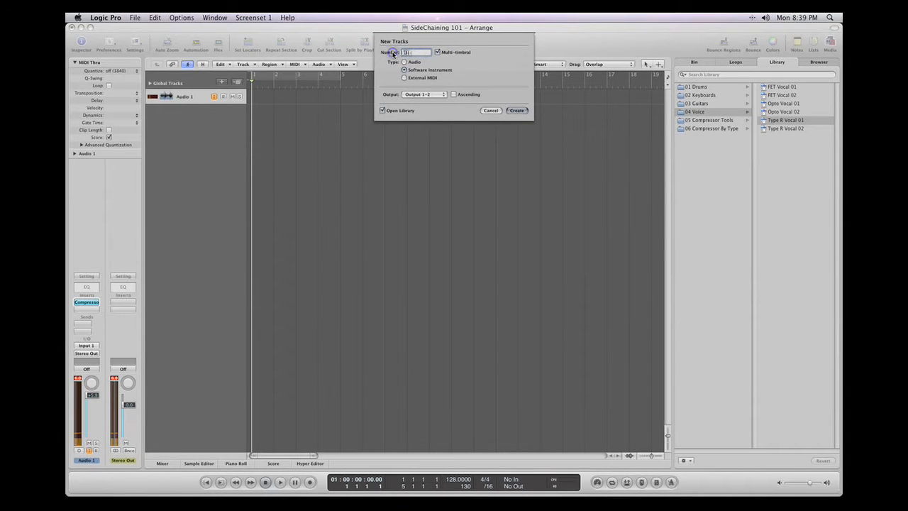
{"action": "left_click_drag", "start_coordinate": [417, 54], "coordinate": [393, 54]}
{"action": "type", "text": "3"}
{"action": "left_click", "coordinate": [517, 110]}
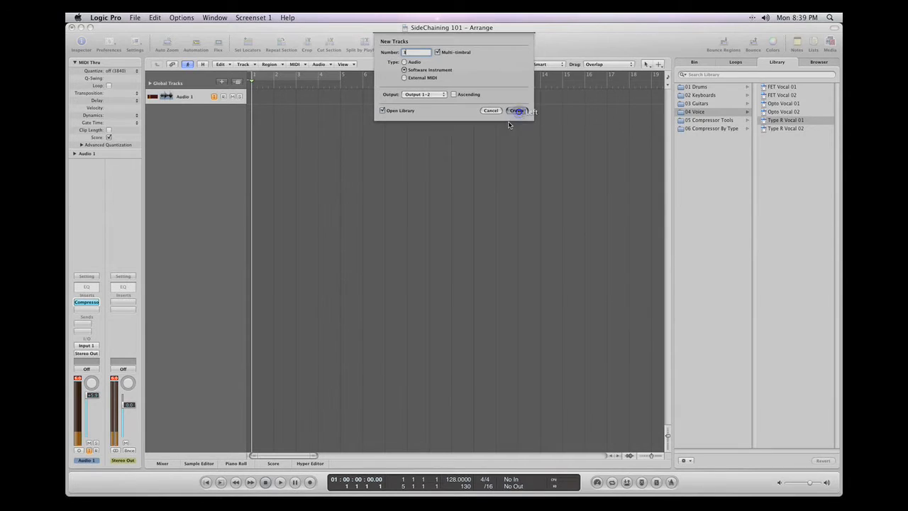
{"action": "left_click", "coordinate": [182, 96]}
{"action": "left_click", "coordinate": [182, 111]}
{"action": "left_click", "coordinate": [184, 126]}
{"action": "left_click", "coordinate": [189, 143]}
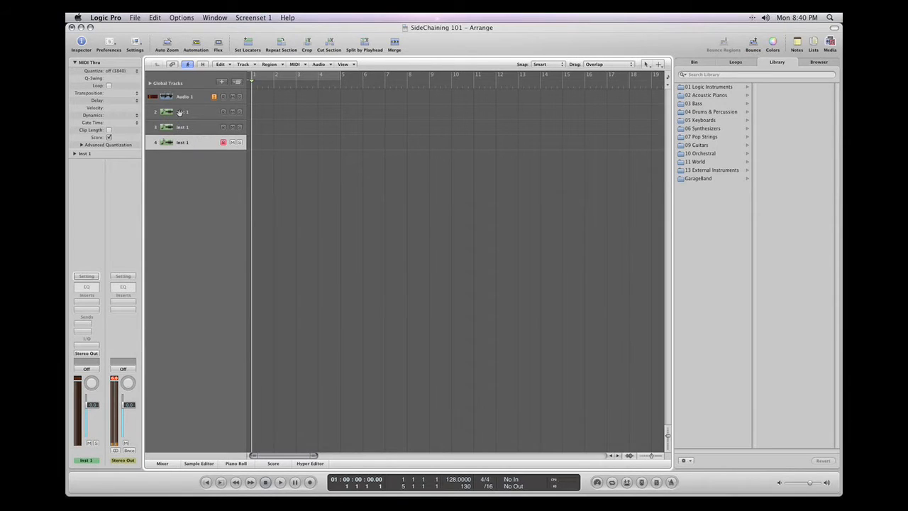
{"action": "left_click", "coordinate": [181, 112]}
{"action": "left_click", "coordinate": [185, 126]}
{"action": "left_click", "coordinate": [188, 142]}
- Rename the three instrument tracks Kick, Snare and Hihat in order
{"action": "left_click", "coordinate": [183, 112]}
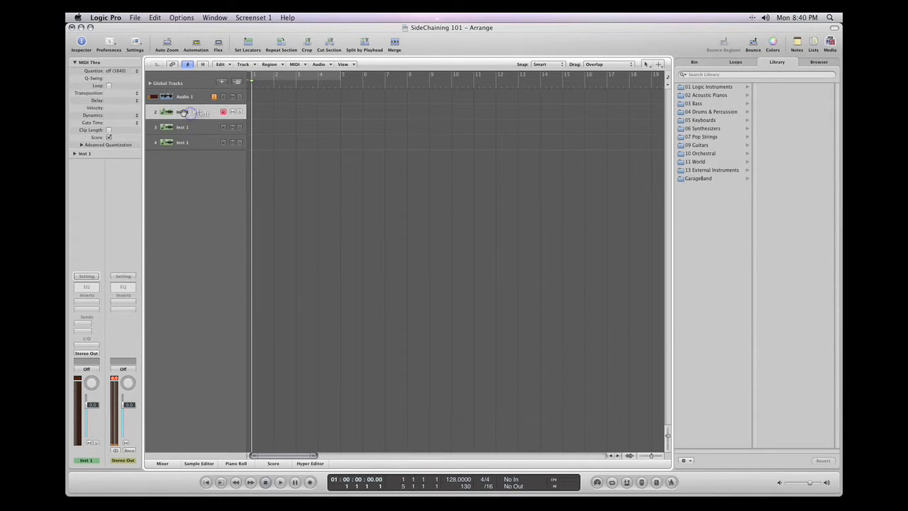
{"action": "double_click", "coordinate": [183, 112]}
{"action": "type", "text": "Kick"}
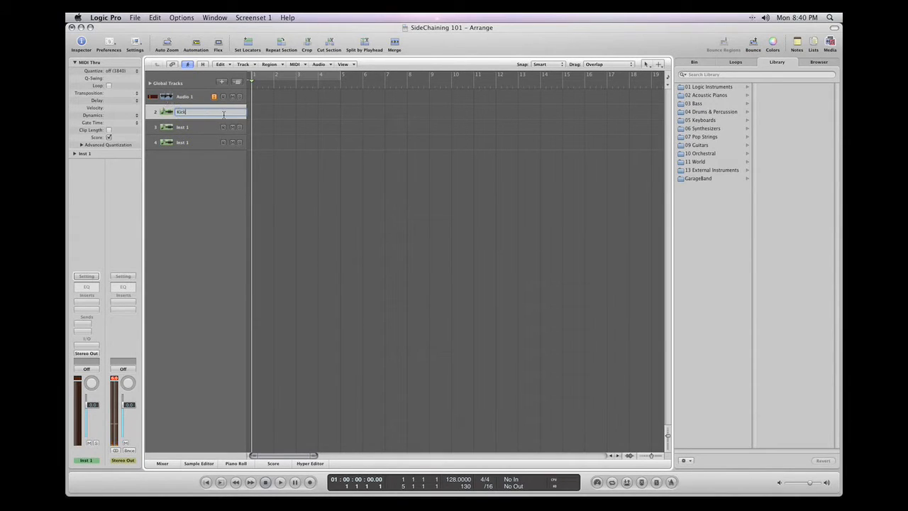
{"action": "key", "text": "Tab"}
{"action": "type", "text": "Snare"}
{"action": "key", "text": "Tab"}
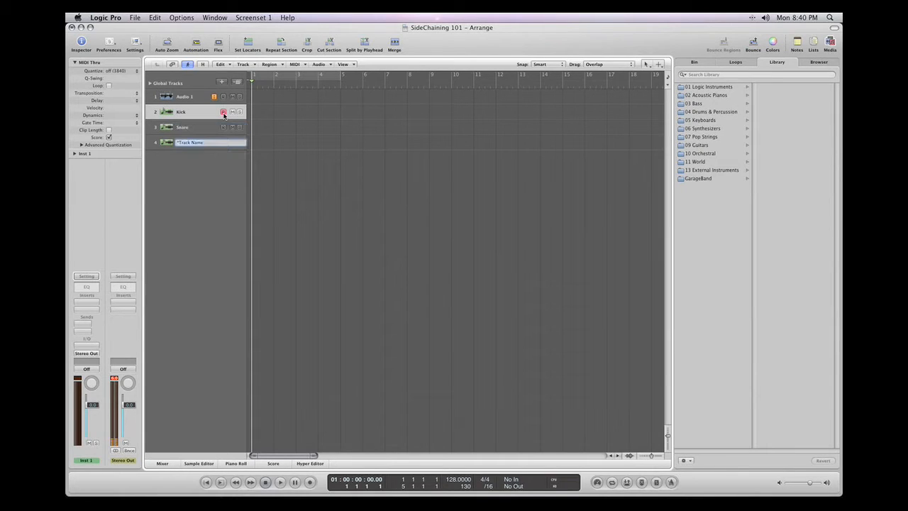
{"action": "type", "text": "Hihat"}
{"action": "key", "text": "Return"}
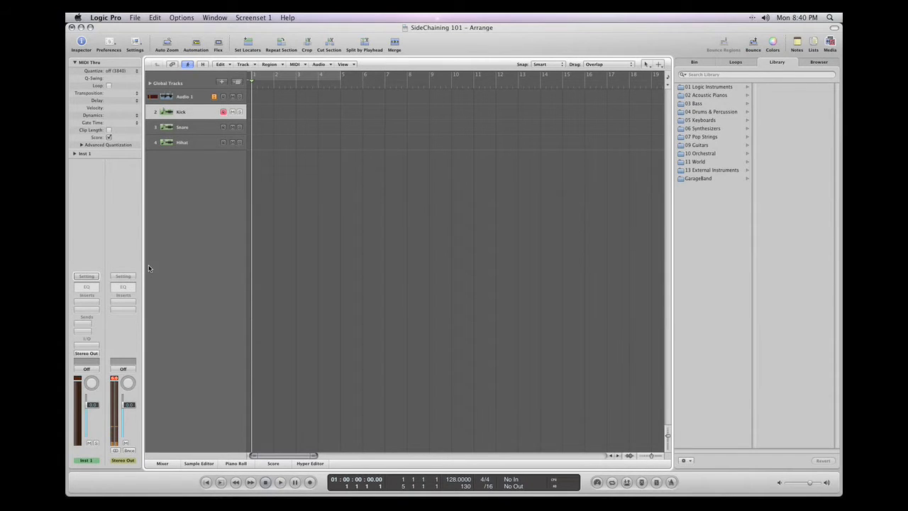
- Load Ultrabeat (Drum Synth) as Multi Output (8xStereo, 8xMono) on the Kick track's instrument slot, leaving the kick voice routed to Main
{"action": "left_click", "coordinate": [85, 346]}
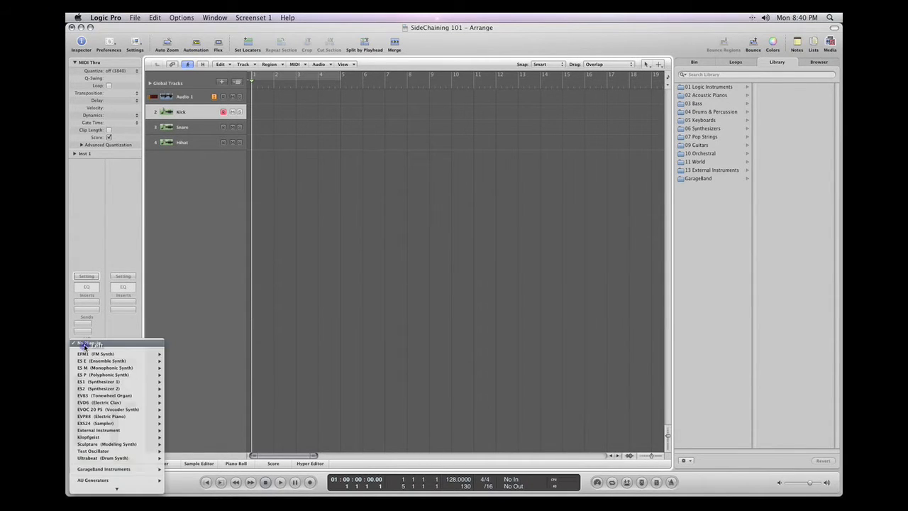
{"action": "mouse_move", "coordinate": [98, 458]}
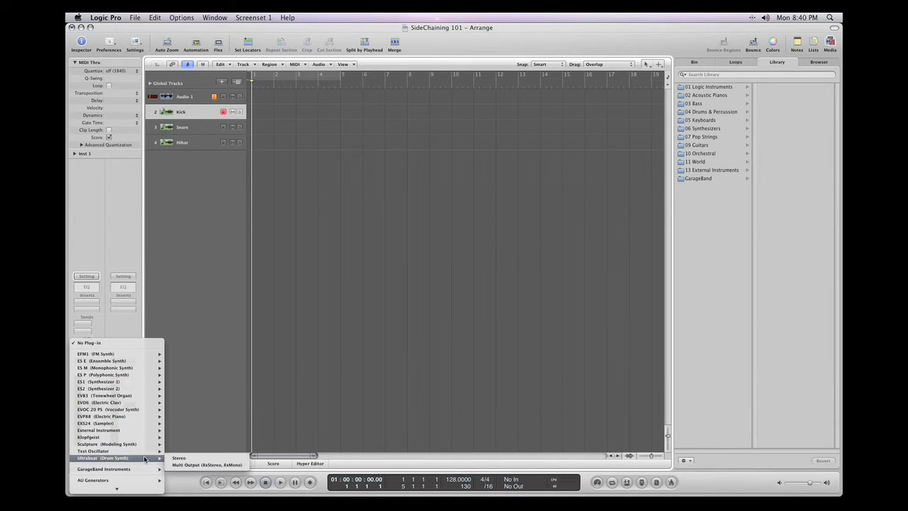
{"action": "left_click", "coordinate": [183, 465]}
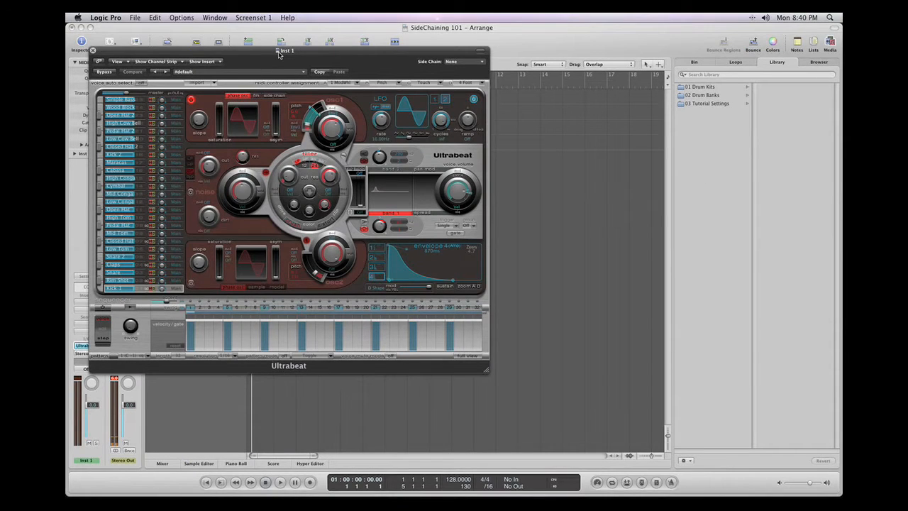
{"action": "left_click", "coordinate": [170, 290]}
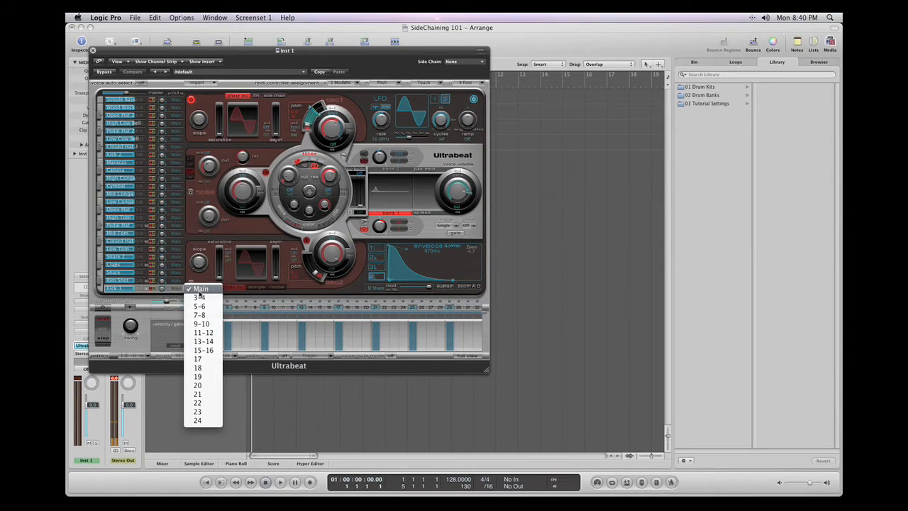
{"action": "left_click", "coordinate": [116, 290]}
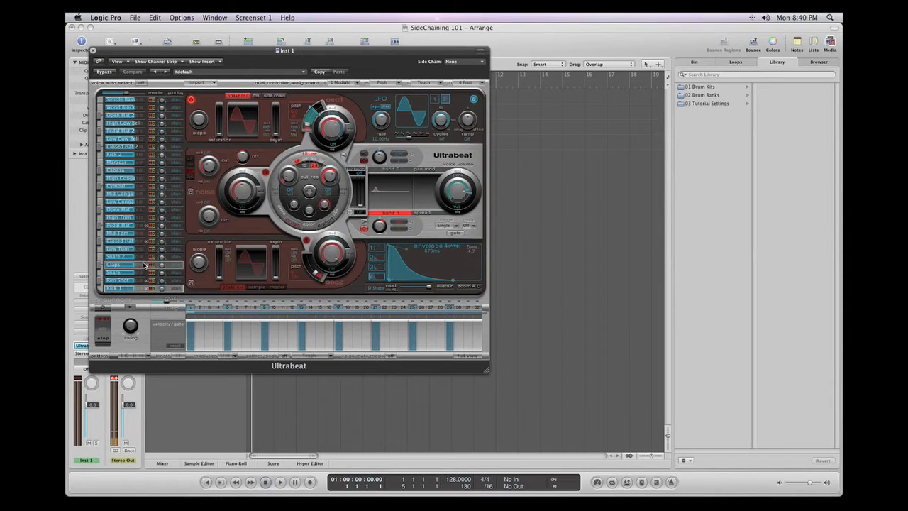
- Load the Electro House Kit drum kit setting into Ultrabeat
{"action": "left_click", "coordinate": [221, 71]}
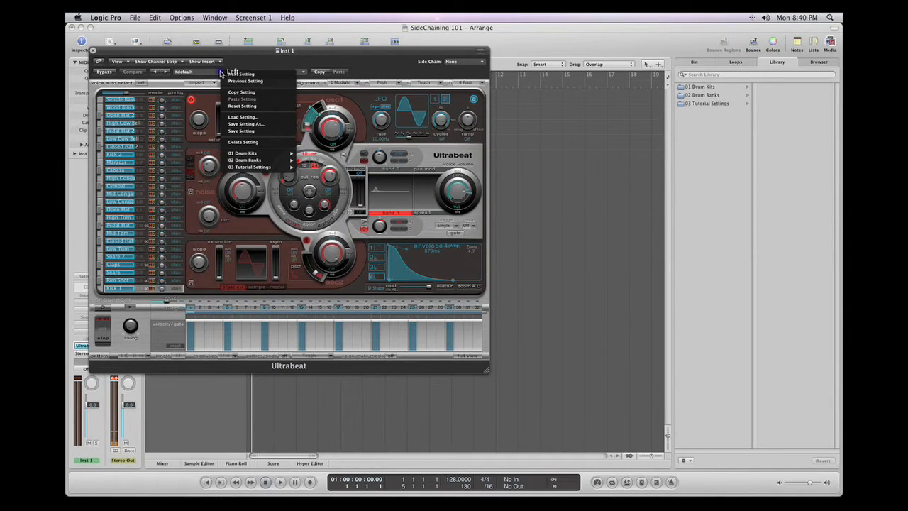
{"action": "mouse_move", "coordinate": [295, 155]}
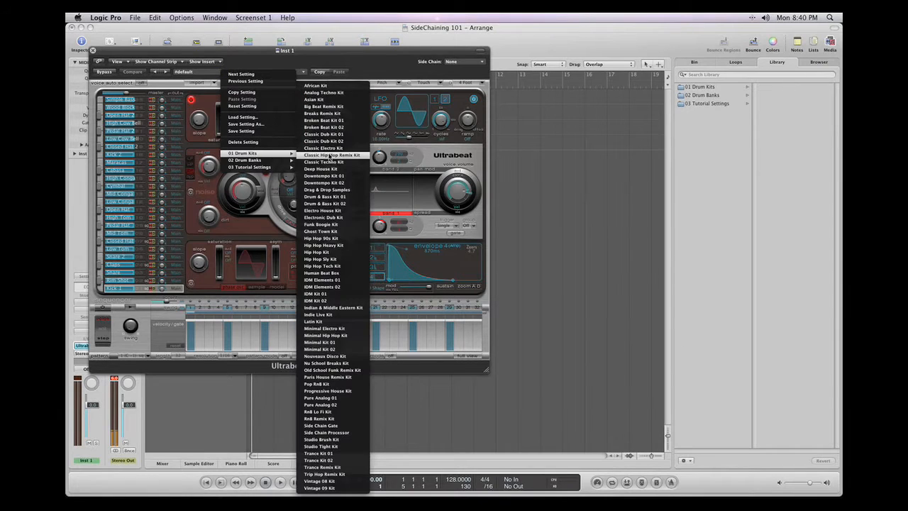
{"action": "left_click", "coordinate": [333, 211]}
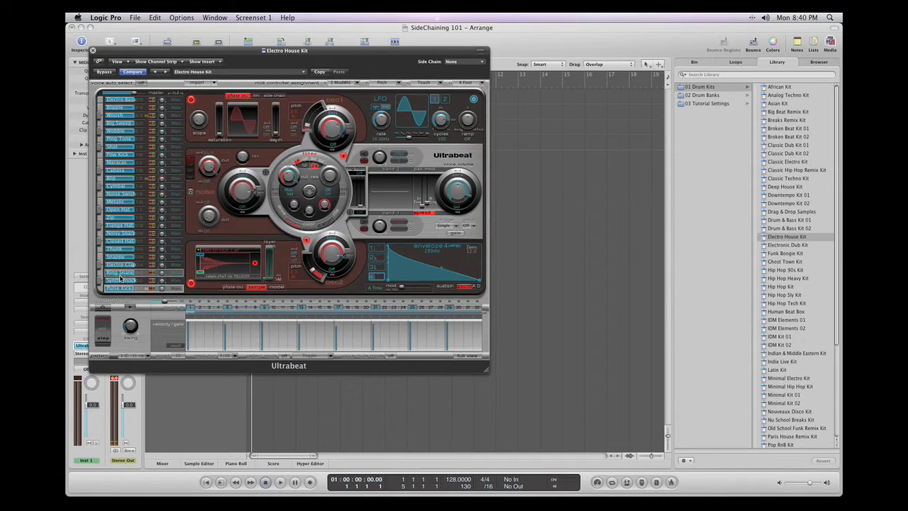
- Route Ultrabeat's snare voice to output 3-4 and the Closed Hat voice to output 5-6, and close the plug-in window
{"action": "left_click", "coordinate": [120, 276]}
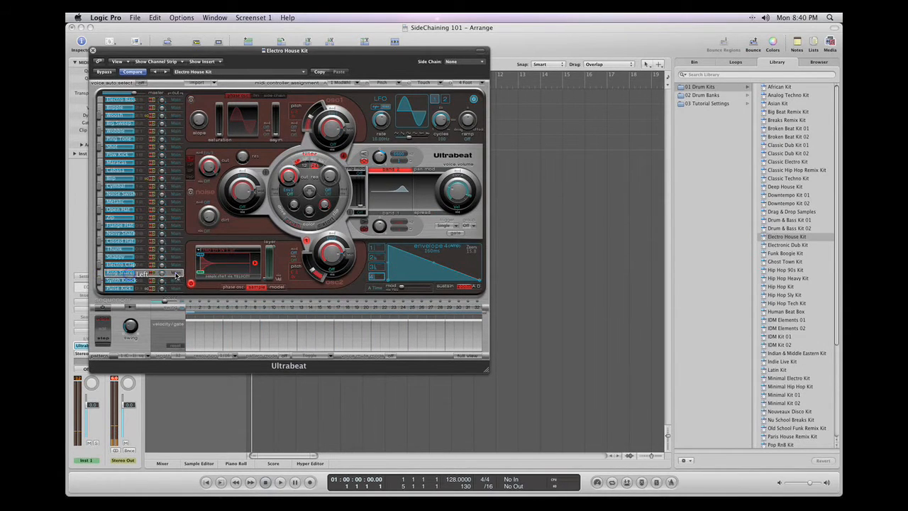
{"action": "left_click", "coordinate": [176, 273]}
{"action": "left_click", "coordinate": [198, 283]}
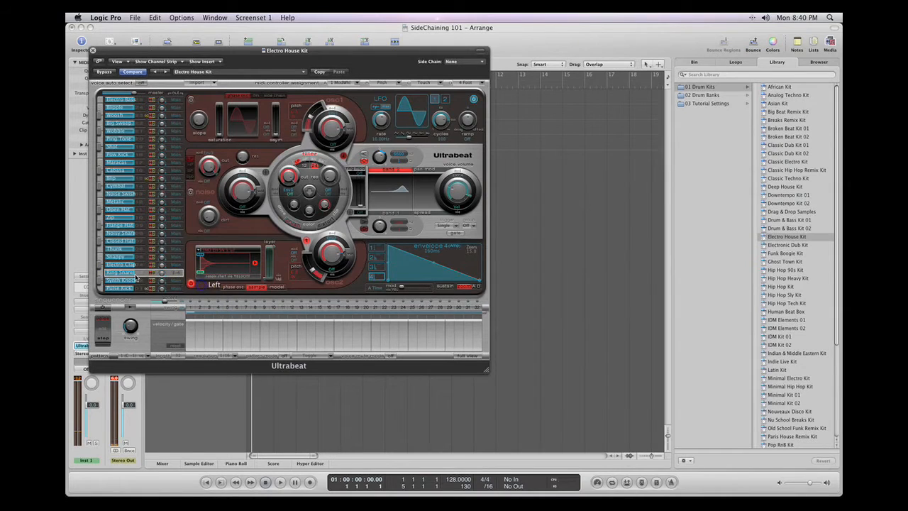
{"action": "left_click", "coordinate": [122, 243]}
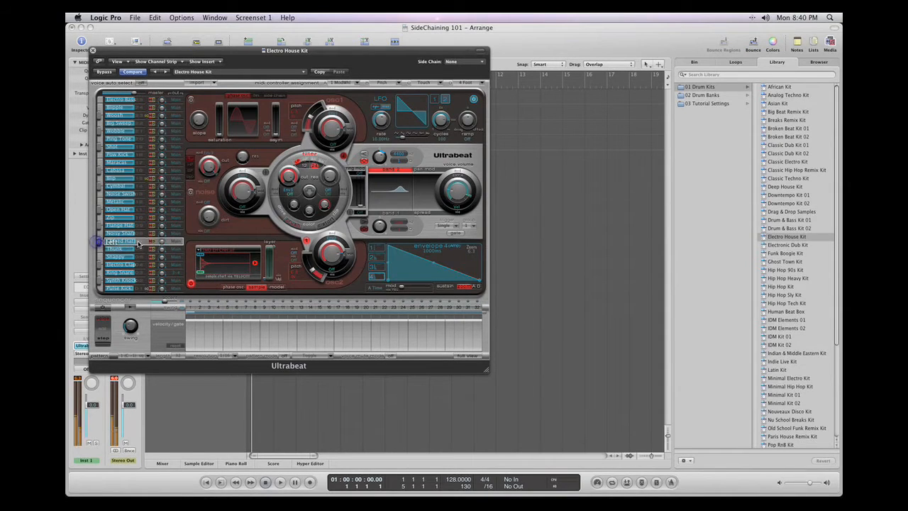
{"action": "left_click", "coordinate": [179, 242]}
{"action": "left_click", "coordinate": [213, 268]}
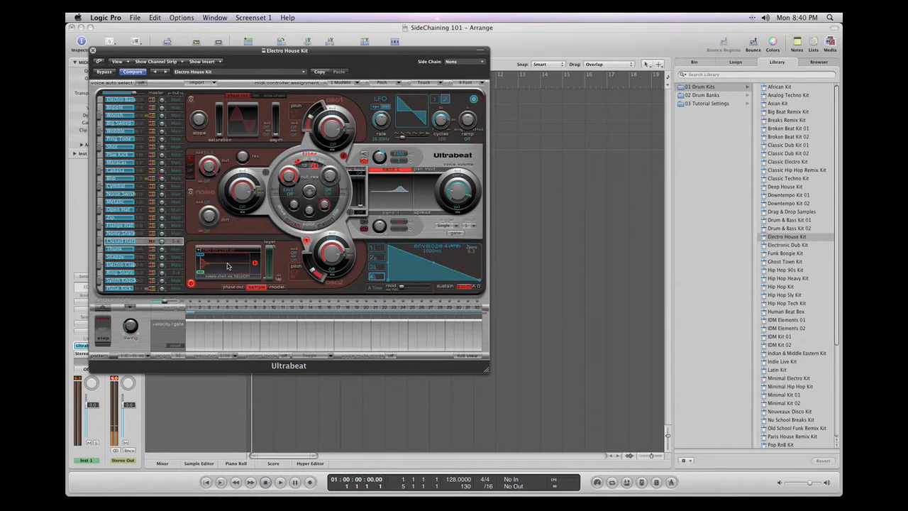
{"action": "left_click", "coordinate": [92, 51]}
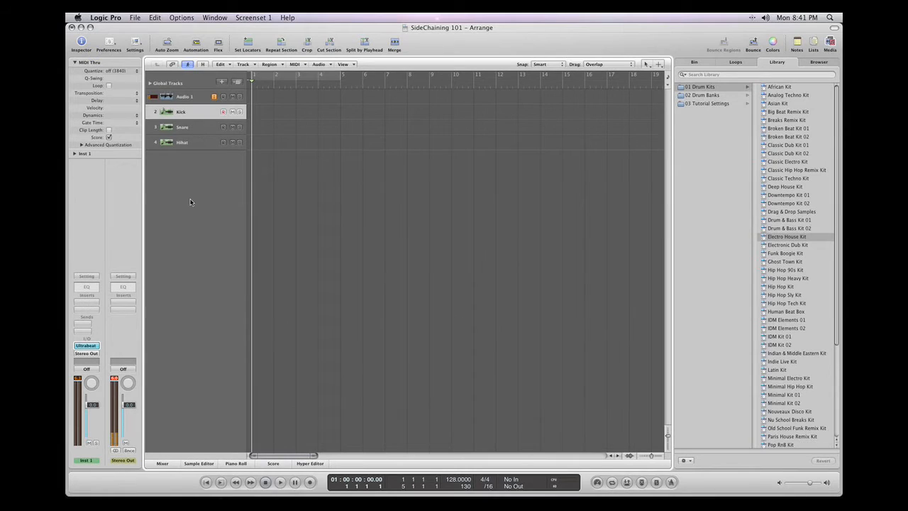
- Show the Mixer and add two aux channels to the Ultrabeat channel strip for outputs 3-4 and 5-6
{"action": "left_click", "coordinate": [162, 464]}
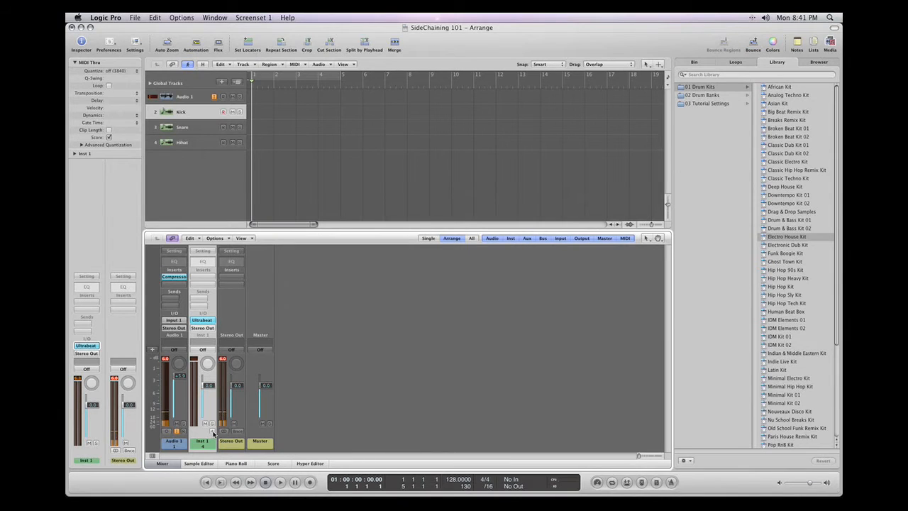
{"action": "left_click", "coordinate": [212, 431]}
{"action": "left_click", "coordinate": [212, 430]}
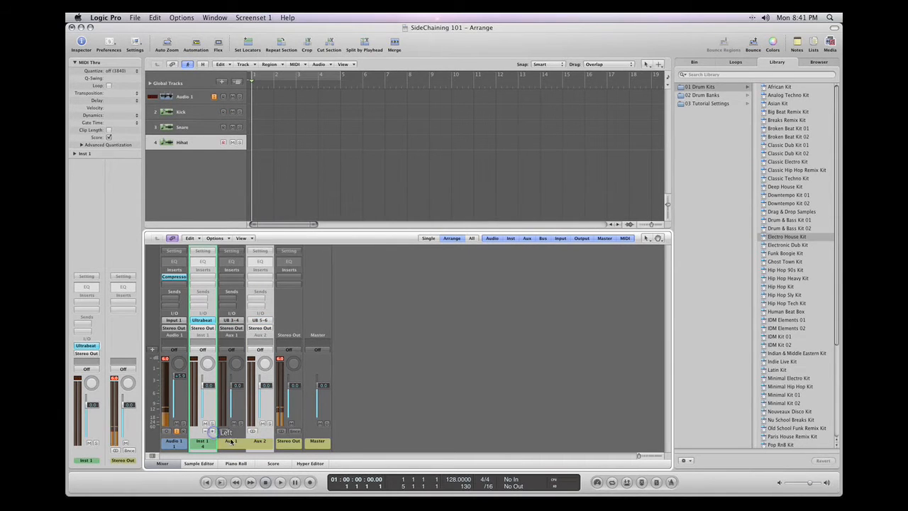
{"action": "left_click", "coordinate": [233, 442]}
{"action": "left_click", "coordinate": [205, 442]}
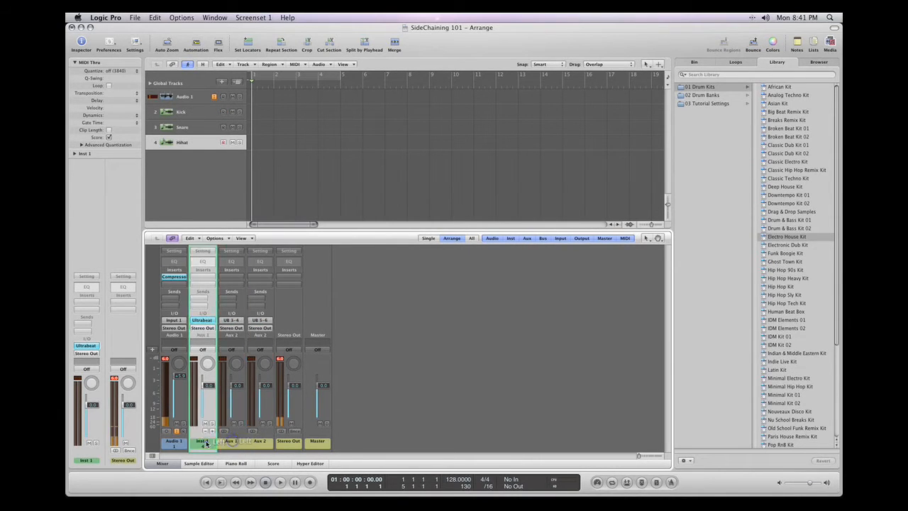
{"action": "left_click", "coordinate": [236, 441]}
{"action": "left_click", "coordinate": [255, 442]}
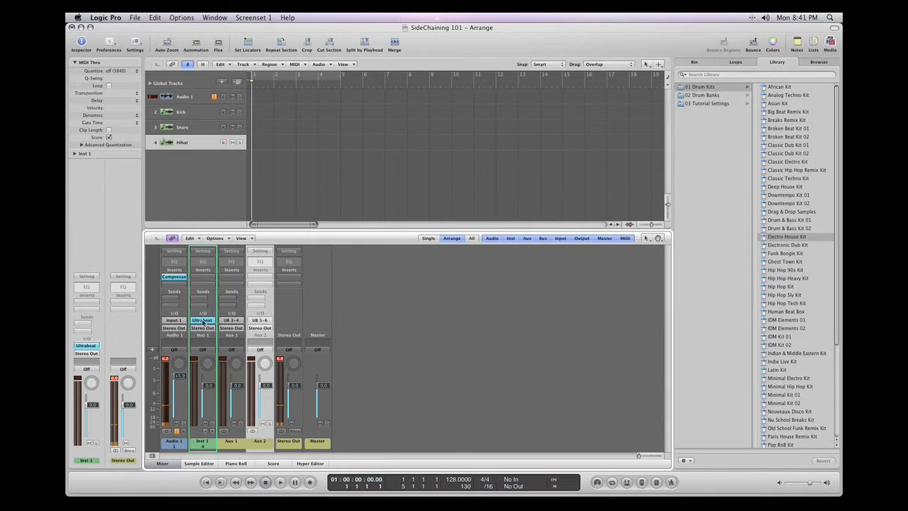
{"action": "left_click", "coordinate": [204, 443]}
{"action": "left_click", "coordinate": [231, 442]}
{"action": "left_click", "coordinate": [259, 441]}
- Rename the Inst 1, Aux 1 and Aux 2 channel strips Kick, Snare and Hihat
{"action": "double_click", "coordinate": [201, 442]}
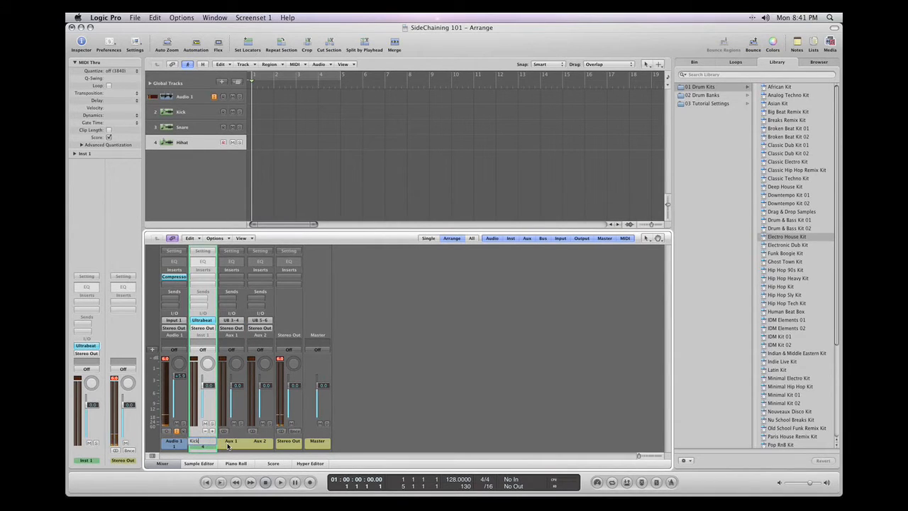
{"action": "double_click", "coordinate": [227, 443]}
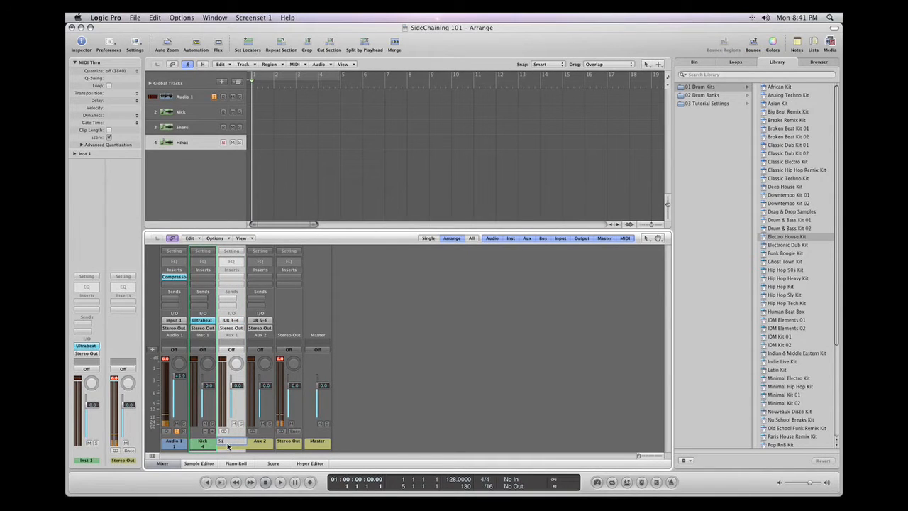
{"action": "type", "text": "Snare"}
{"action": "key", "text": "Tab"}
{"action": "key", "text": "Return"}
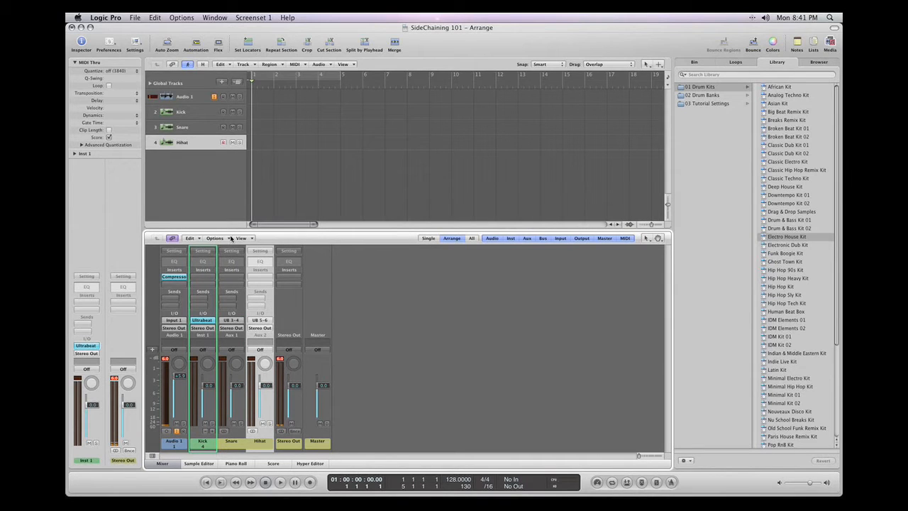
- Create an empty MIDI region at bar 1 of the Kick track and open it in the Piano Roll
{"action": "right_click", "coordinate": [266, 112]}
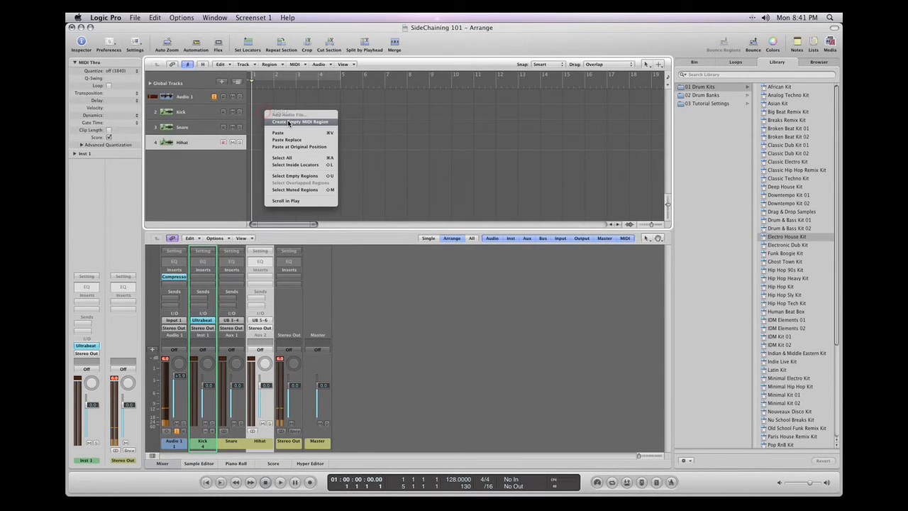
{"action": "left_click", "coordinate": [288, 122]}
{"action": "double_click", "coordinate": [263, 114]}
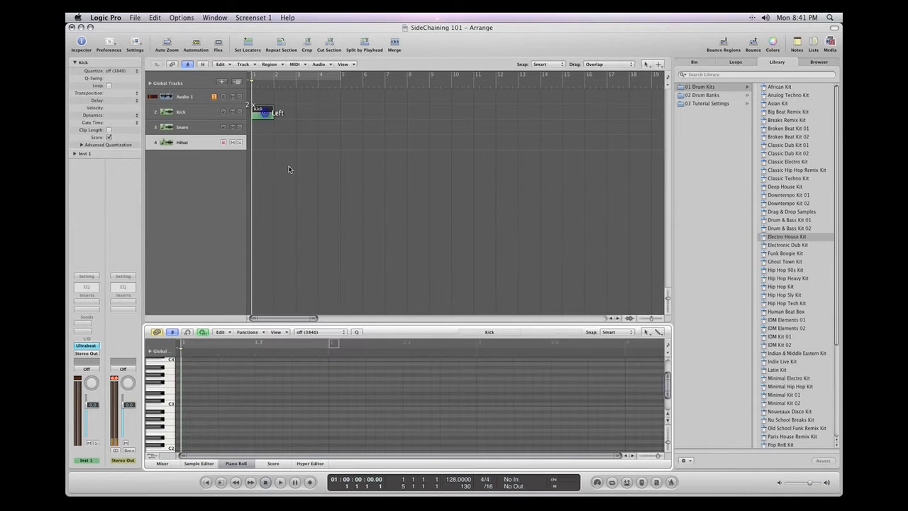
- Add four C1 notes to the Kick region, one on each beat of bar 1
{"action": "scroll", "coordinate": [245, 387], "scroll_direction": "down", "scroll_amount": 5}
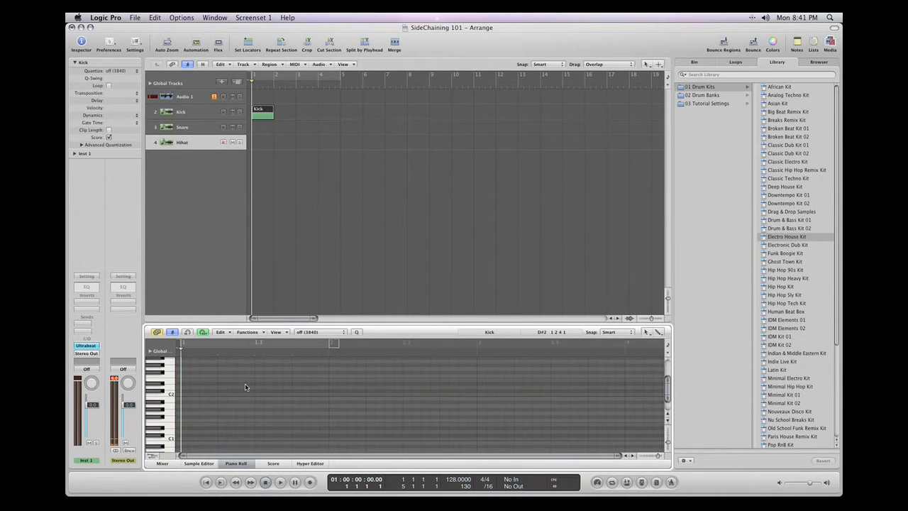
{"action": "left_click", "coordinate": [185, 440]}
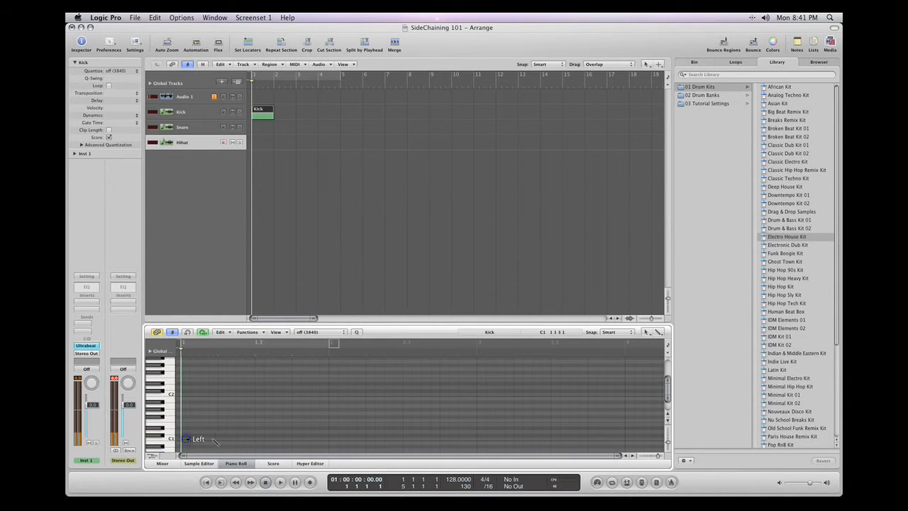
{"action": "left_click", "coordinate": [222, 439]}
{"action": "left_click", "coordinate": [257, 440]}
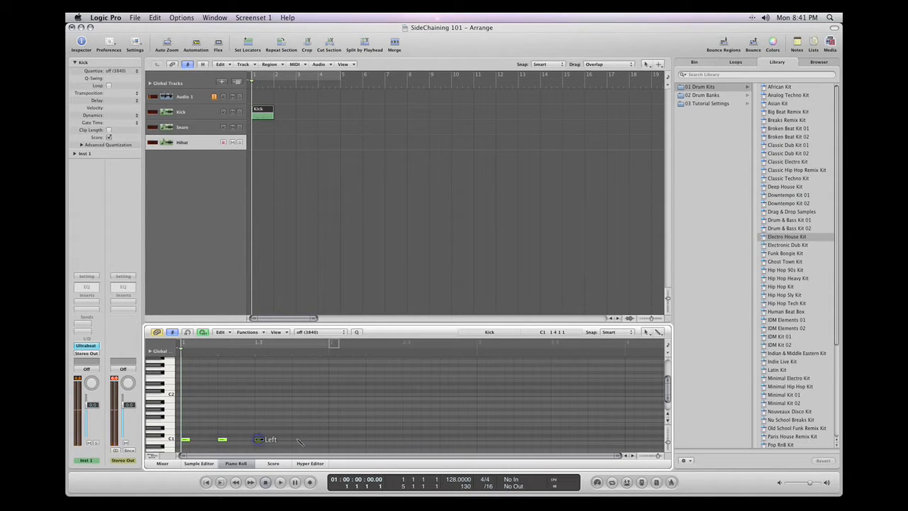
{"action": "left_click", "coordinate": [298, 440]}
- Create an empty MIDI region at bar 1 of the Snare track and add D1 notes on beats 2 and 4
{"action": "scroll", "coordinate": [294, 436], "scroll_direction": "up", "scroll_amount": 3}
{"action": "right_click", "coordinate": [263, 128]}
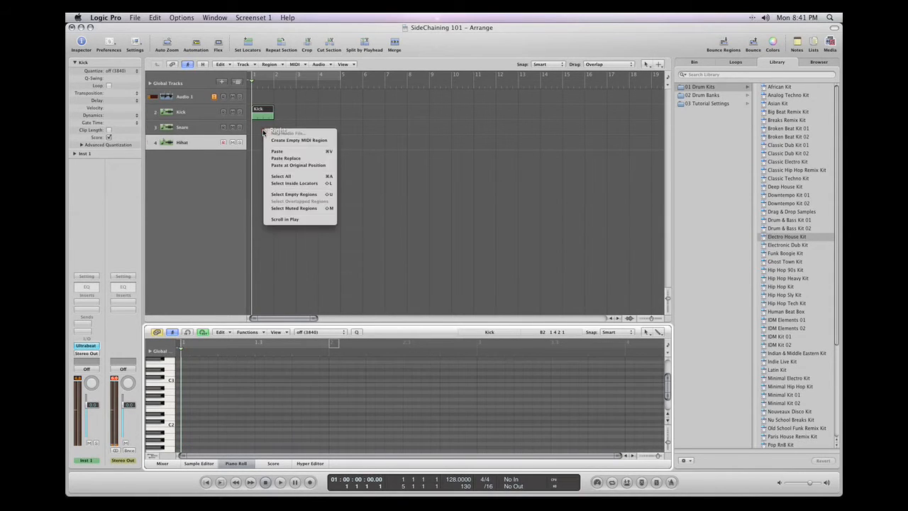
{"action": "left_click", "coordinate": [276, 141]}
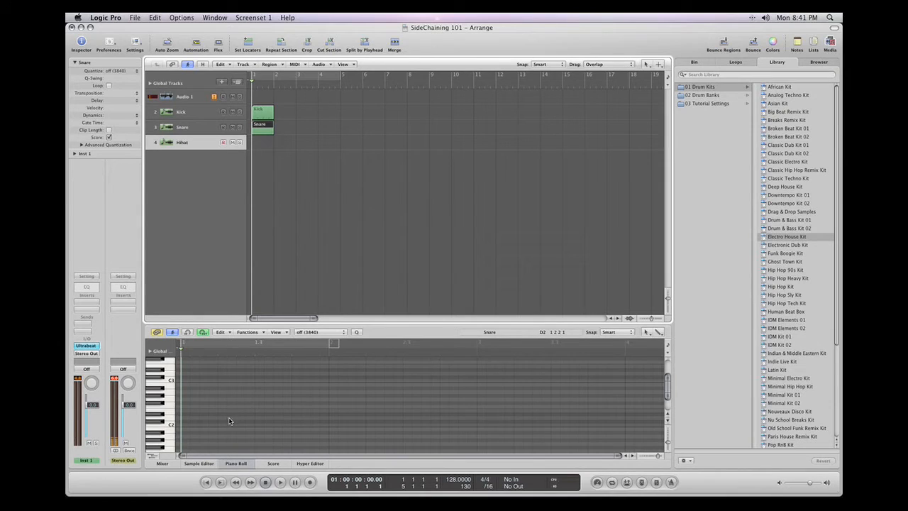
{"action": "scroll", "coordinate": [227, 419], "scroll_direction": "down", "scroll_amount": 3}
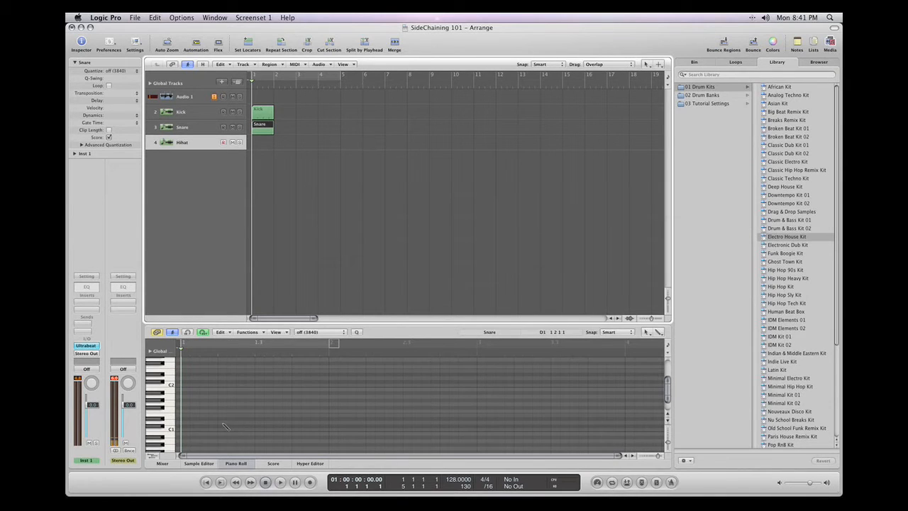
{"action": "left_click", "coordinate": [222, 423]}
{"action": "left_click", "coordinate": [298, 423]}
{"action": "scroll", "coordinate": [296, 417], "scroll_direction": "up", "scroll_amount": 1}
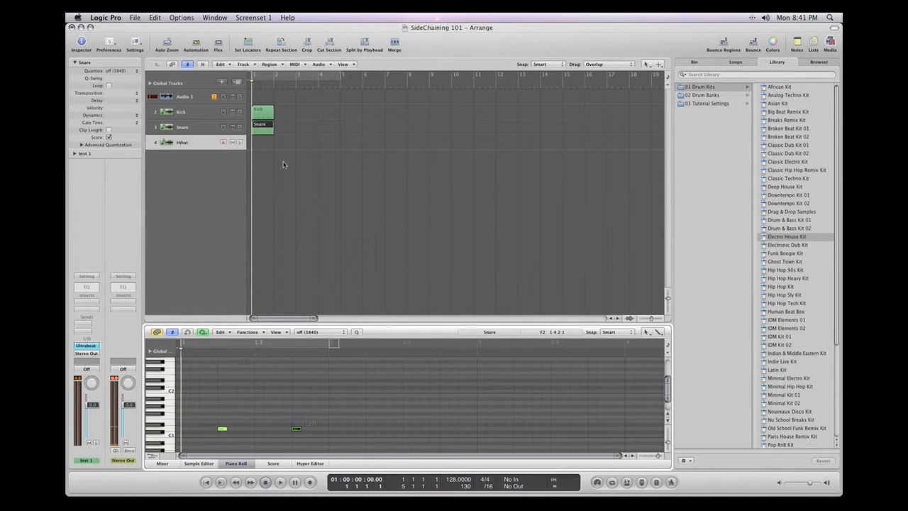
- Create an empty MIDI region at bar 1 of the Hihat track and add four F#1 notes on the offbeat eighths
{"action": "right_click", "coordinate": [265, 147]}
{"action": "left_click", "coordinate": [287, 152]}
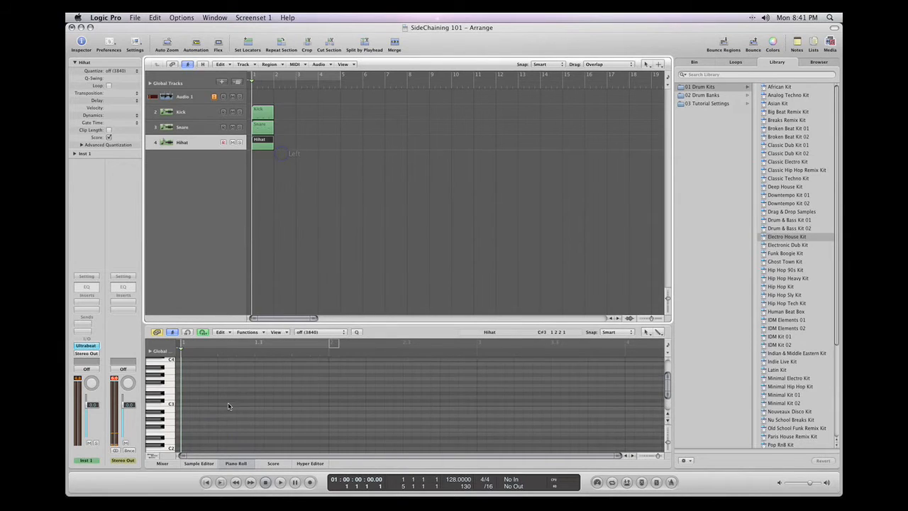
{"action": "scroll", "coordinate": [218, 417], "scroll_direction": "down", "scroll_amount": 5}
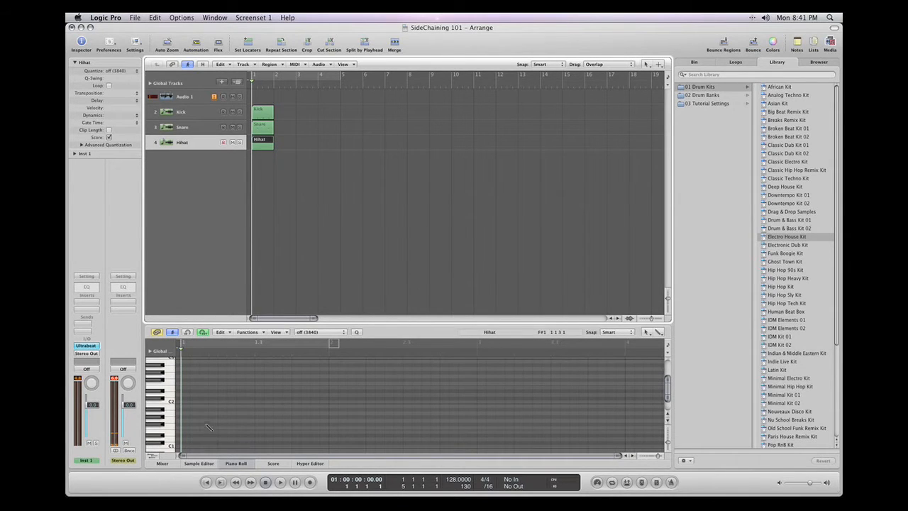
{"action": "left_click", "coordinate": [204, 425], "text": "super"}
{"action": "left_click", "coordinate": [239, 424]}
{"action": "left_click", "coordinate": [276, 424]}
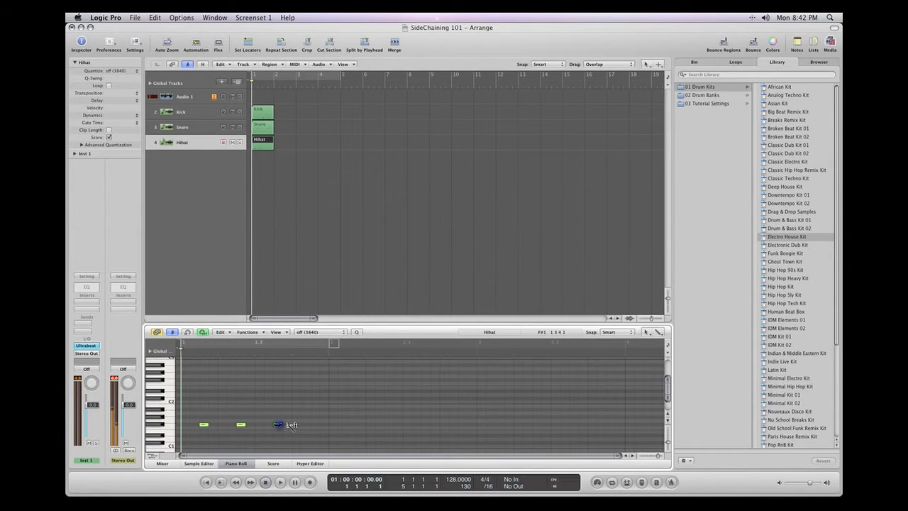
{"action": "left_click", "coordinate": [313, 424]}
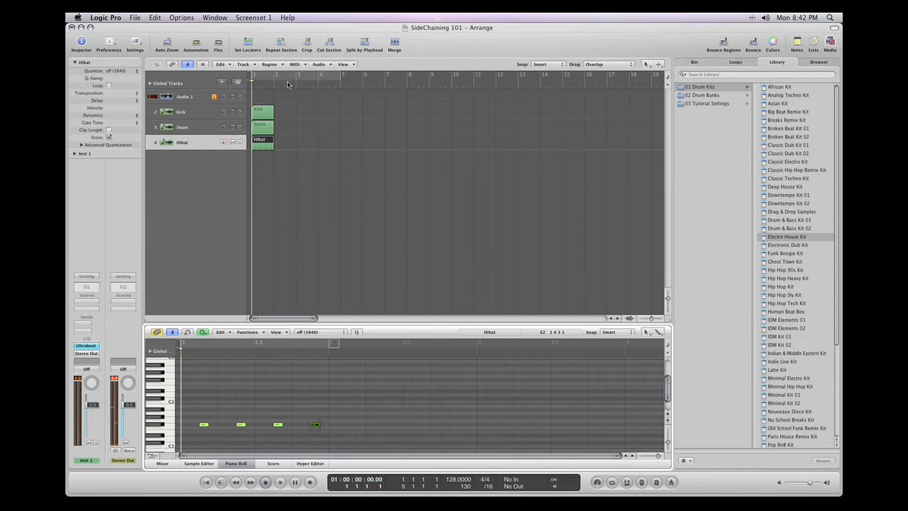
- Loop the Kick, Snare and Hihat regions up to bar 5 and turn on cycle for bars 1 to 5
{"action": "left_click", "coordinate": [269, 114]}
{"action": "key", "text": "super+a"}
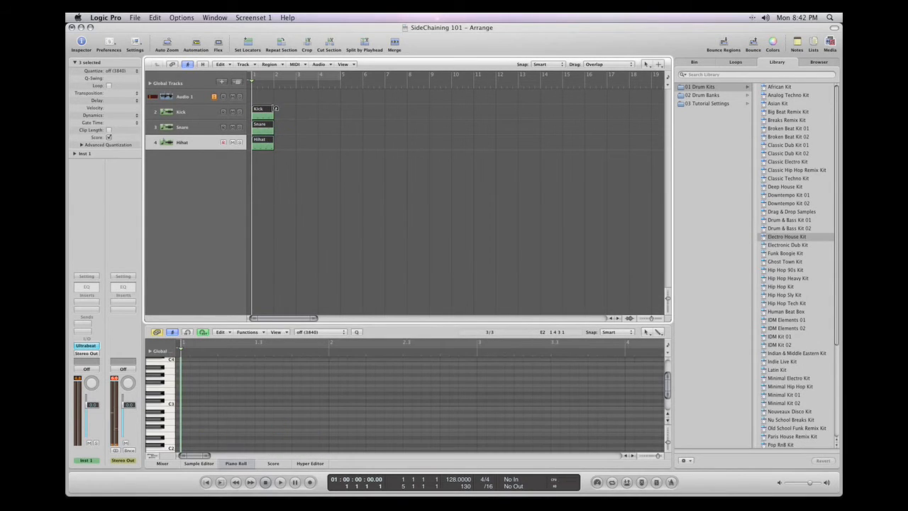
{"action": "left_click_drag", "start_coordinate": [273, 108], "coordinate": [340, 109]}
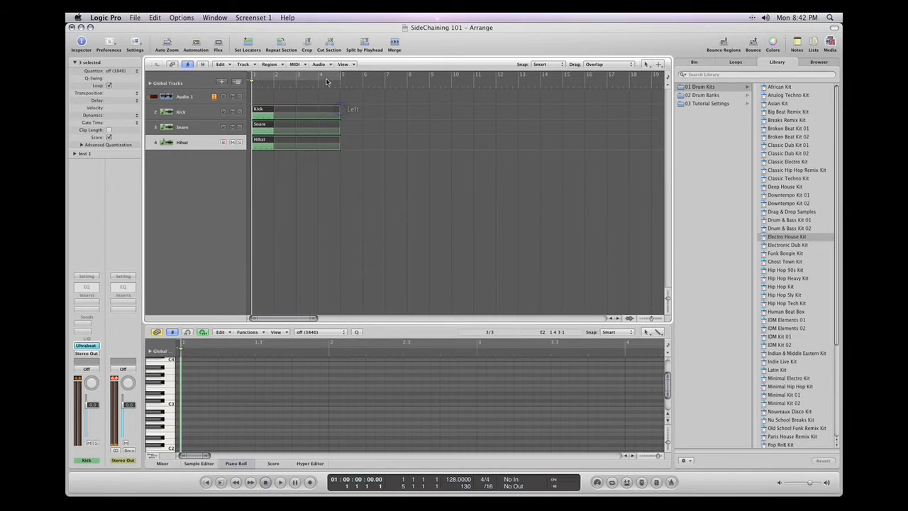
{"action": "left_click", "coordinate": [326, 80]}
- Show the Mixer and play the beat, checking the Snare, Hihat and Kick channel strips in turn, and stop playback
{"action": "left_click", "coordinate": [165, 464]}
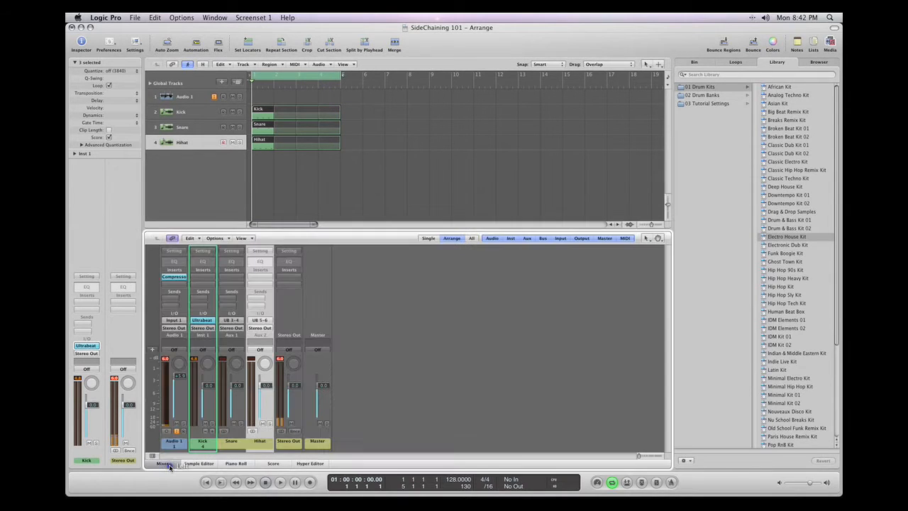
{"action": "key", "text": "space"}
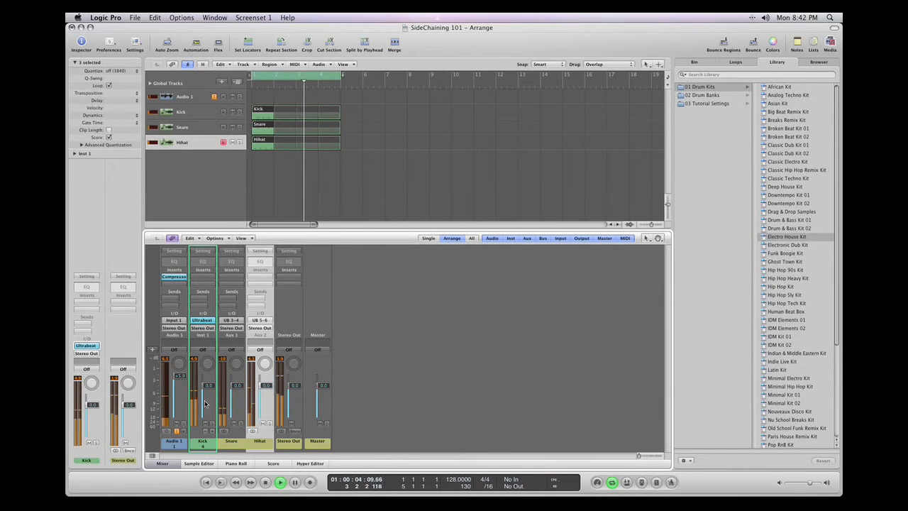
{"action": "left_click", "coordinate": [230, 441]}
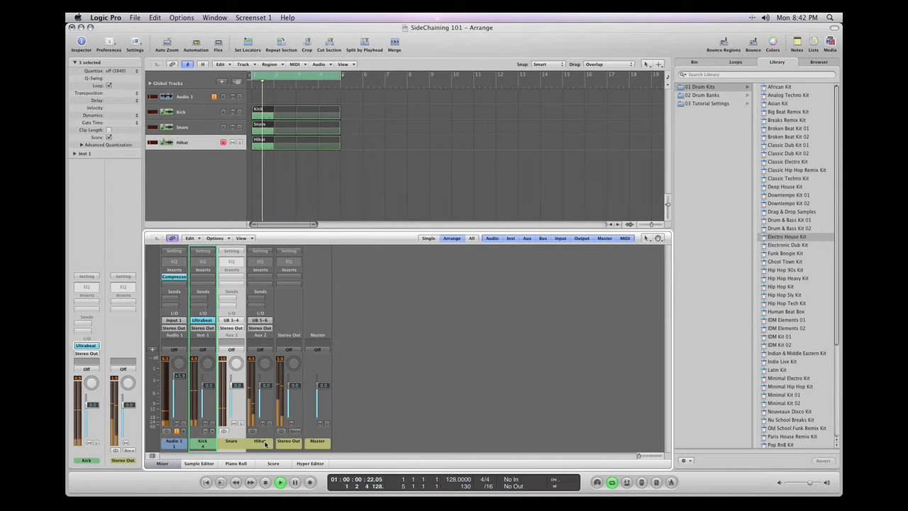
{"action": "left_click", "coordinate": [265, 446]}
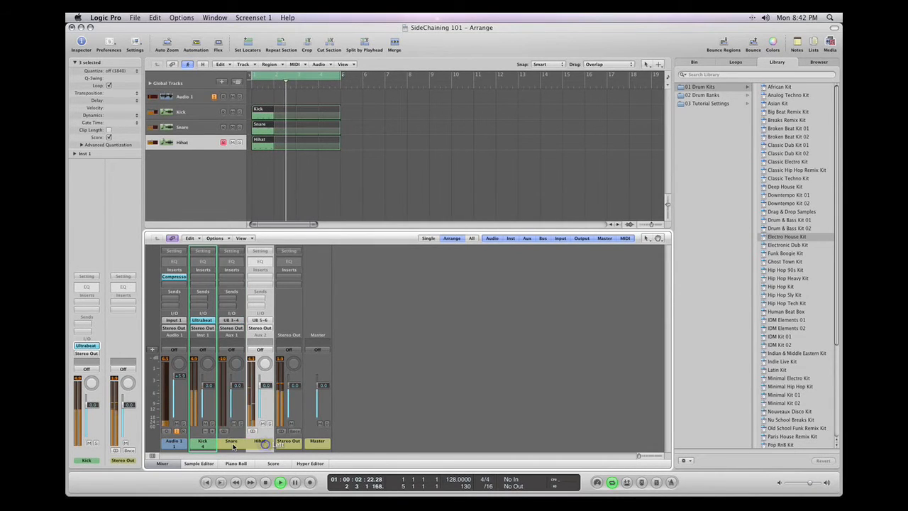
{"action": "left_click", "coordinate": [235, 446]}
{"action": "left_click", "coordinate": [203, 445]}
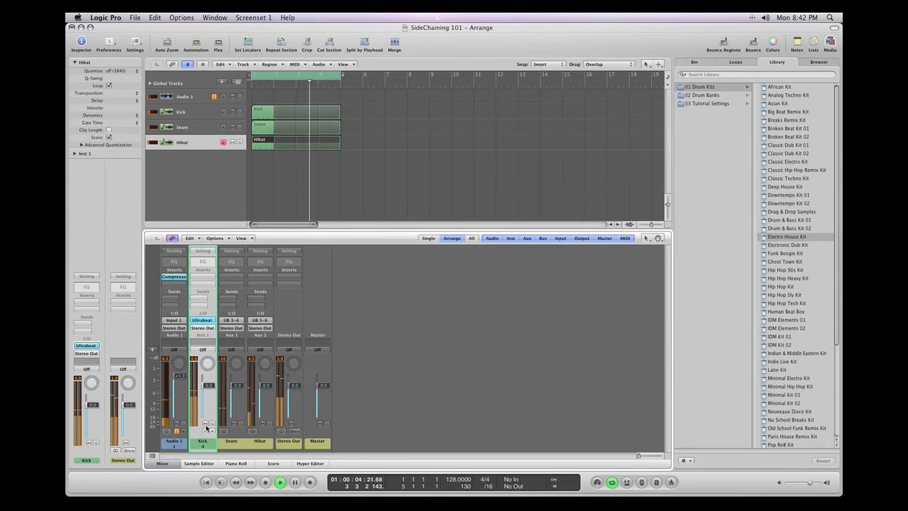
{"action": "key", "text": "space"}
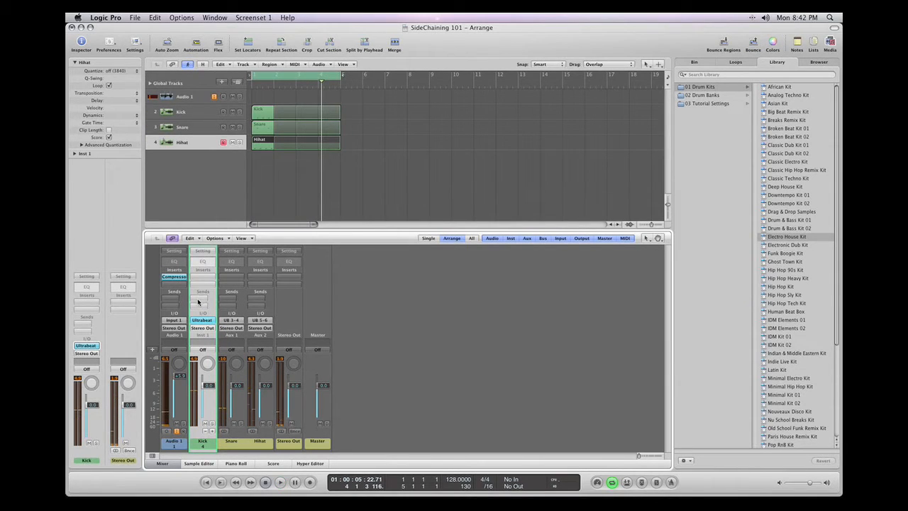
- Add a send to Bus 32 on the Kick channel strip, make it Pre Fader and set its level to 0.0
{"action": "left_click", "coordinate": [198, 302]}
{"action": "mouse_move", "coordinate": [210, 309]}
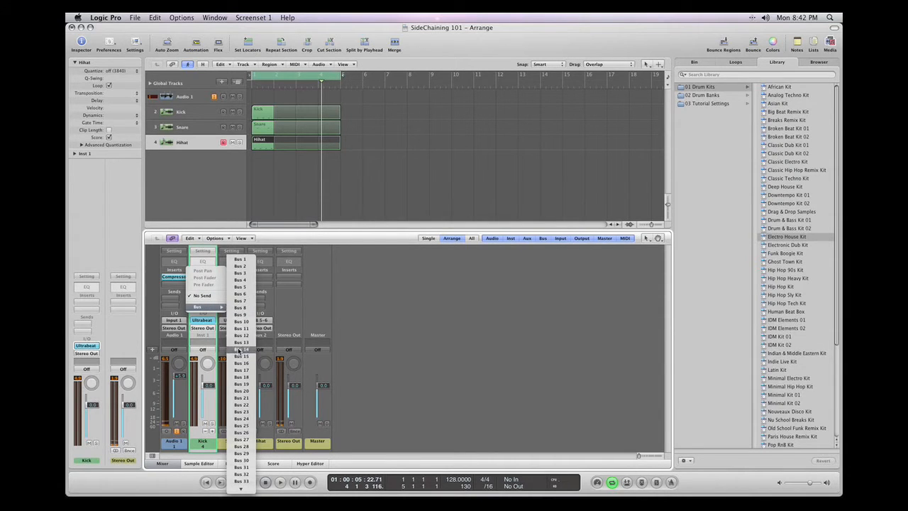
{"action": "left_click", "coordinate": [240, 475]}
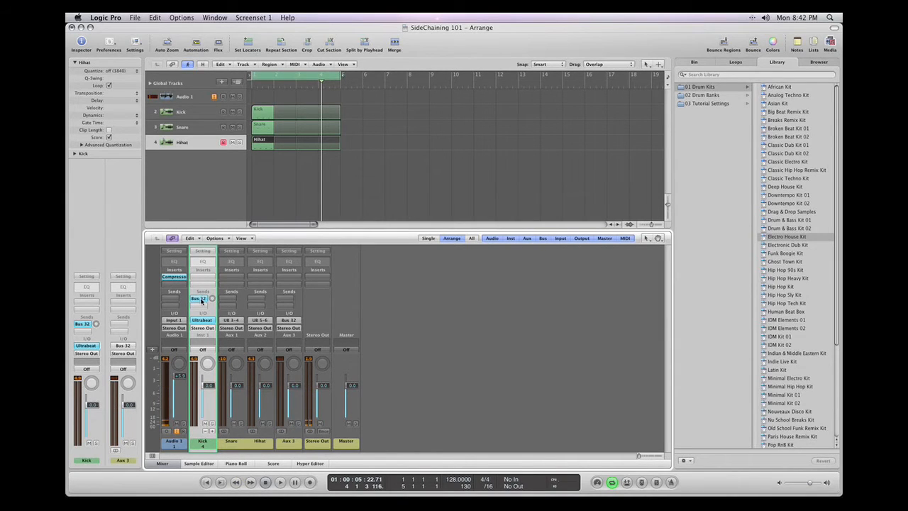
{"action": "left_click", "coordinate": [198, 300]}
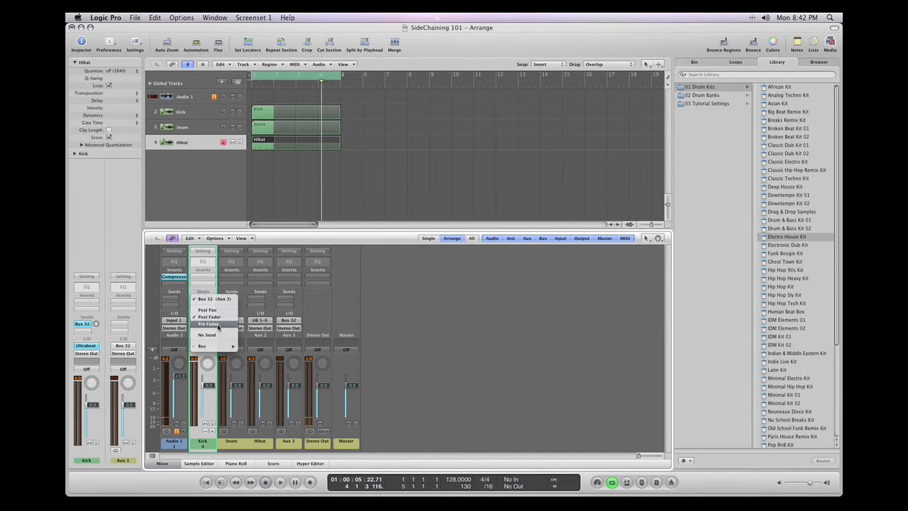
{"action": "left_click", "coordinate": [218, 326]}
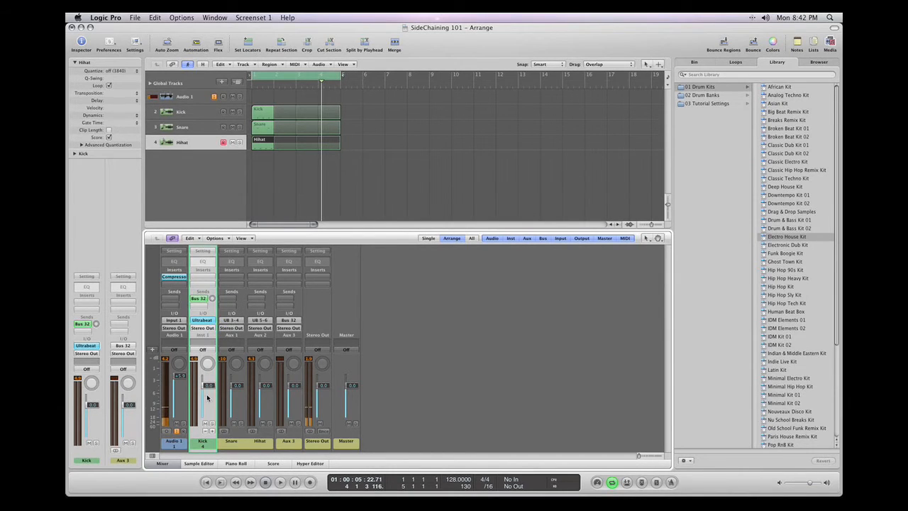
{"action": "double_click", "coordinate": [213, 300]}
{"action": "type", "text": "0"}
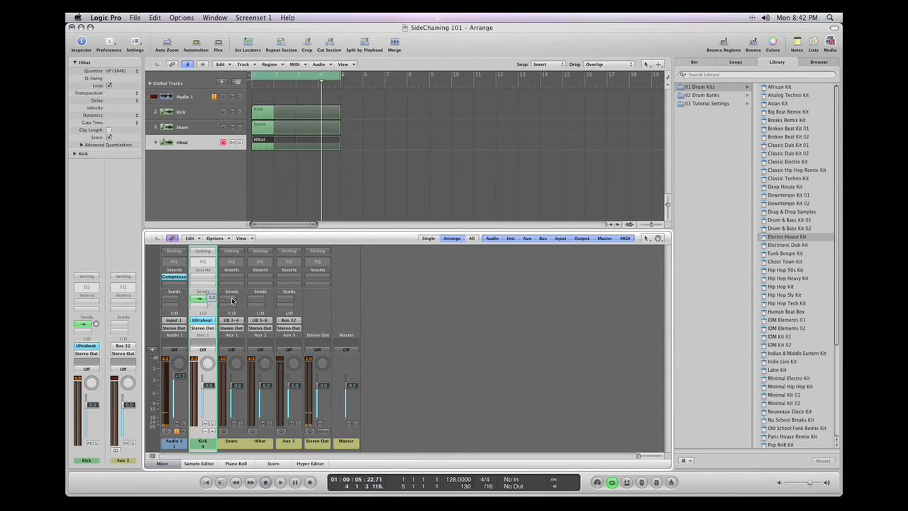
{"action": "key", "text": "Return"}
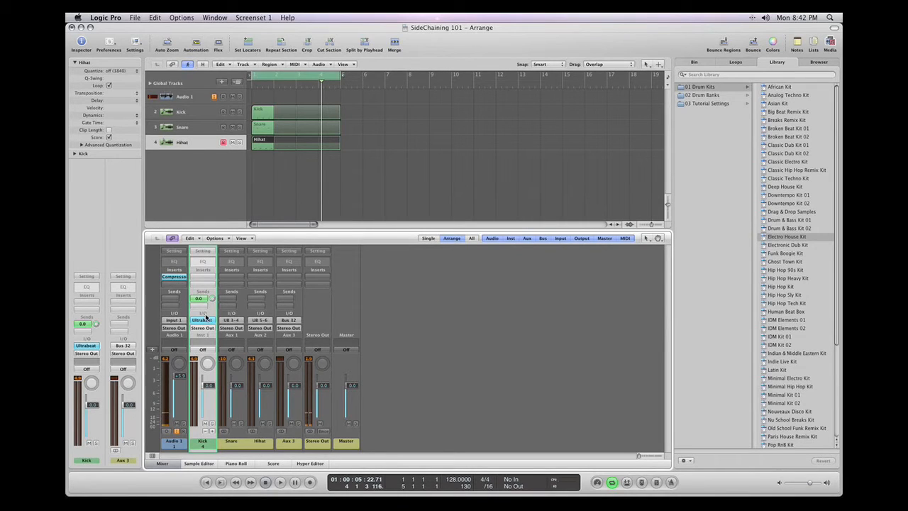
{"action": "left_click", "coordinate": [280, 443]}
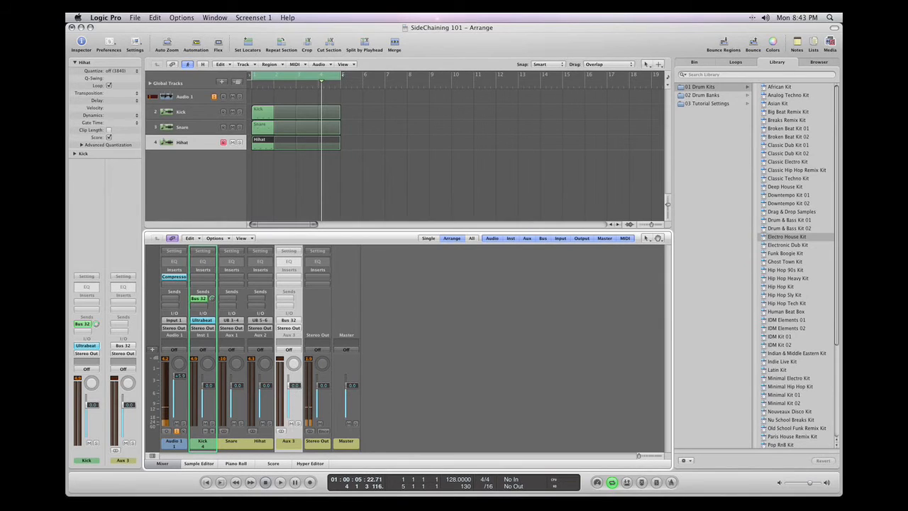
{"action": "left_click_drag", "start_coordinate": [294, 385], "coordinate": [295, 415]}
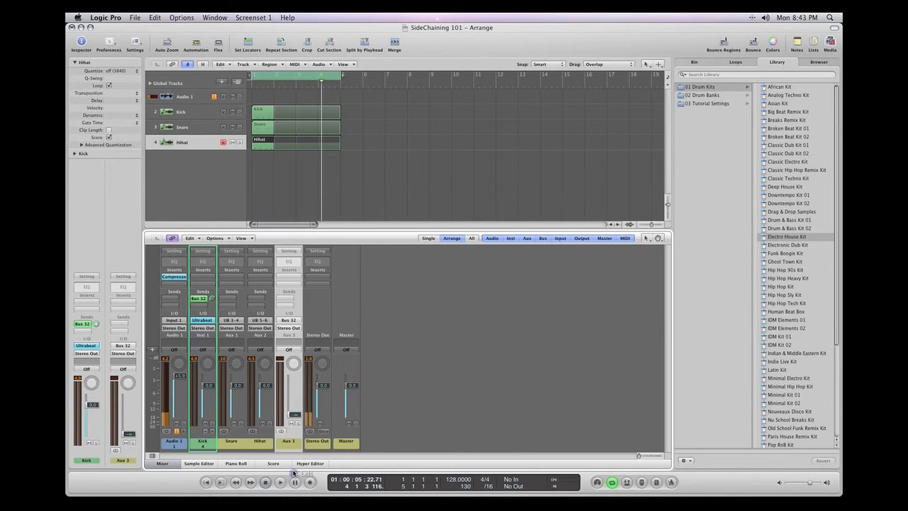
{"action": "left_click", "coordinate": [291, 423]}
{"action": "left_click", "coordinate": [294, 415], "text": "alt"}
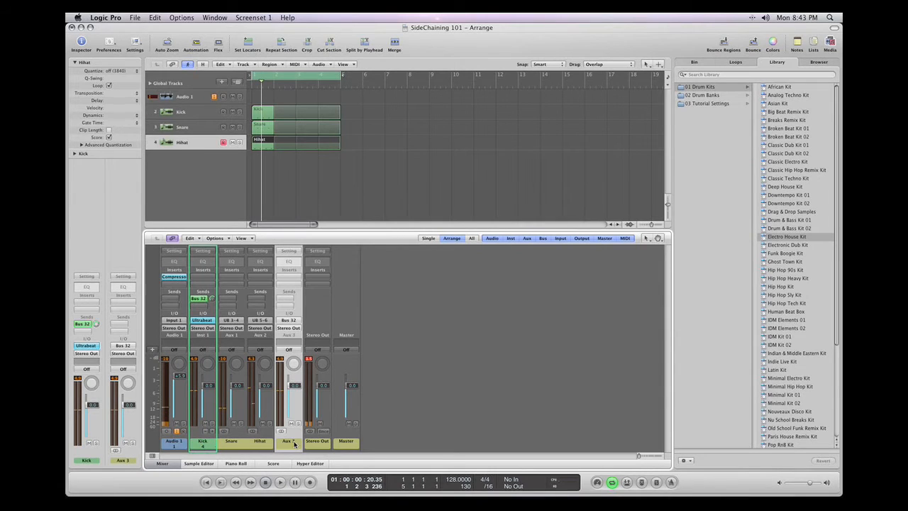
- Pull the Aux 3 fader all the way down and mute that channel
{"action": "left_click_drag", "start_coordinate": [296, 393], "coordinate": [295, 426]}
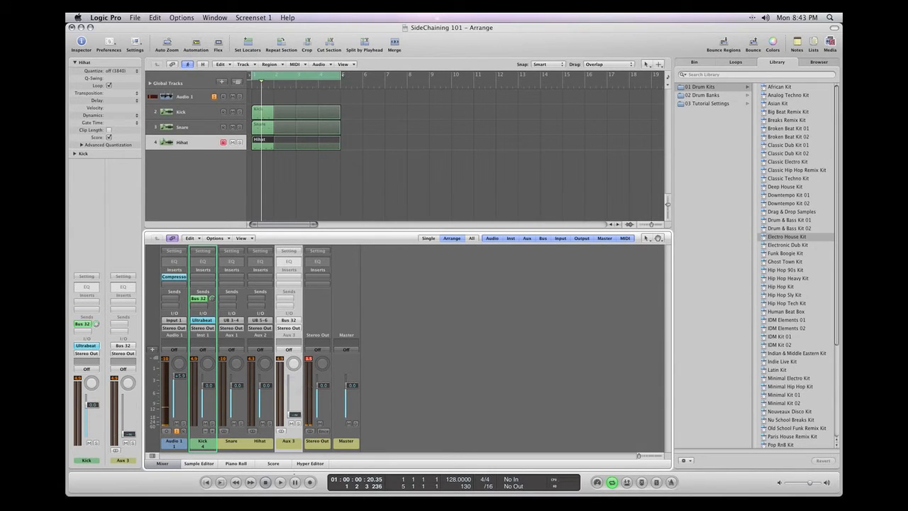
{"action": "left_click", "coordinate": [291, 423]}
- Create one new software instrument track and load the Eight Bit Bass setting from Synthesizers, Synth Bass on it
{"action": "left_click", "coordinate": [223, 84]}
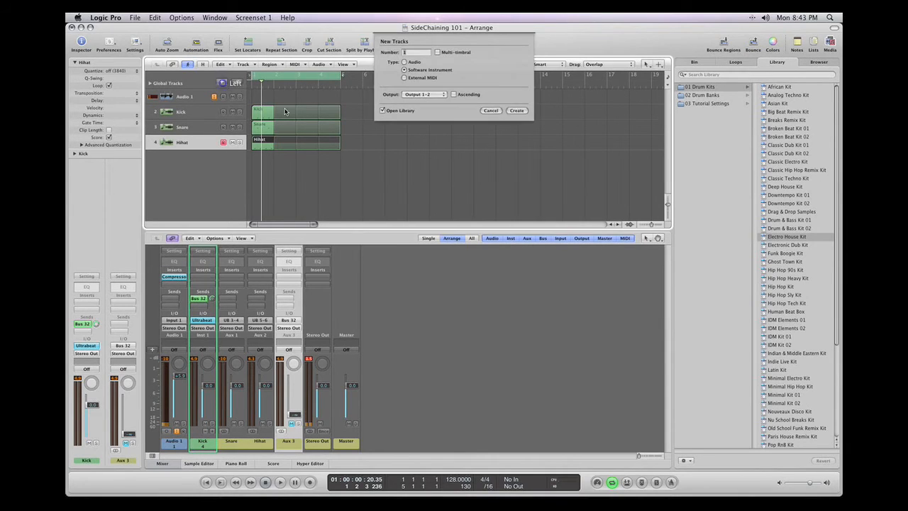
{"action": "left_click", "coordinate": [517, 111]}
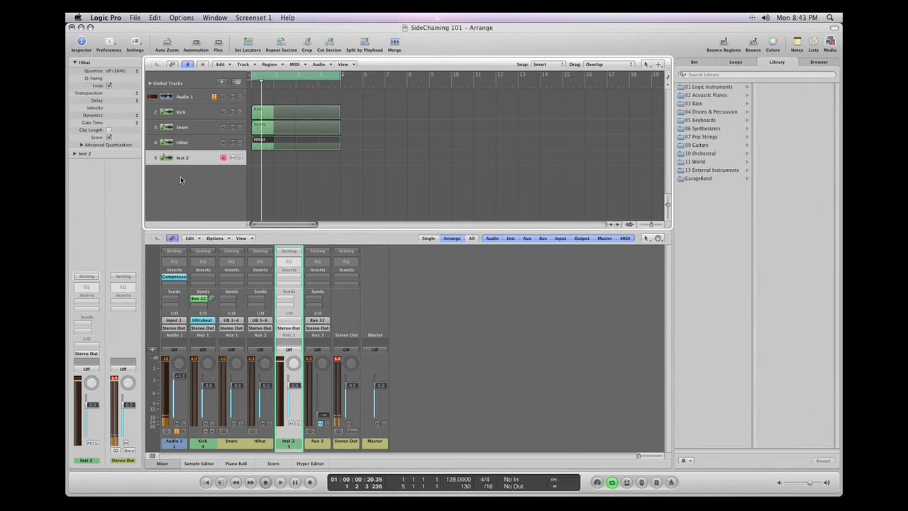
{"action": "left_click", "coordinate": [86, 277]}
{"action": "mouse_move", "coordinate": [153, 392]}
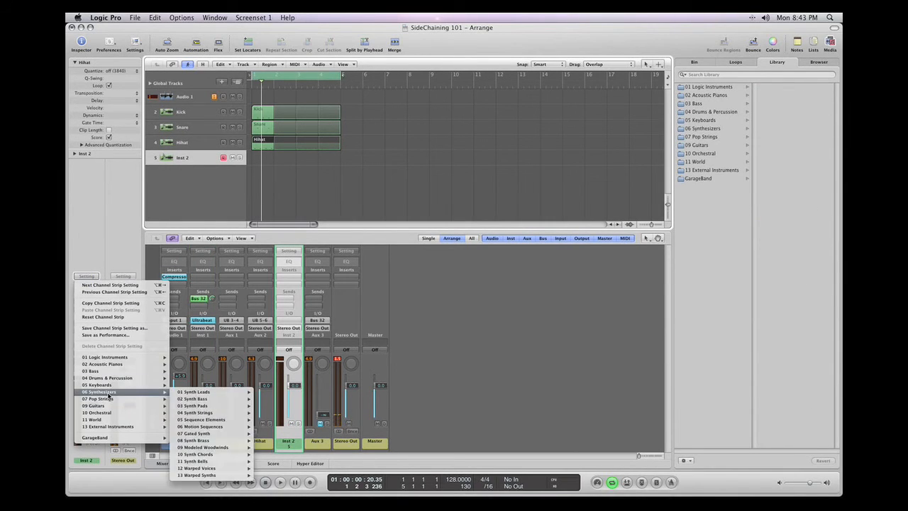
{"action": "mouse_move", "coordinate": [201, 400]}
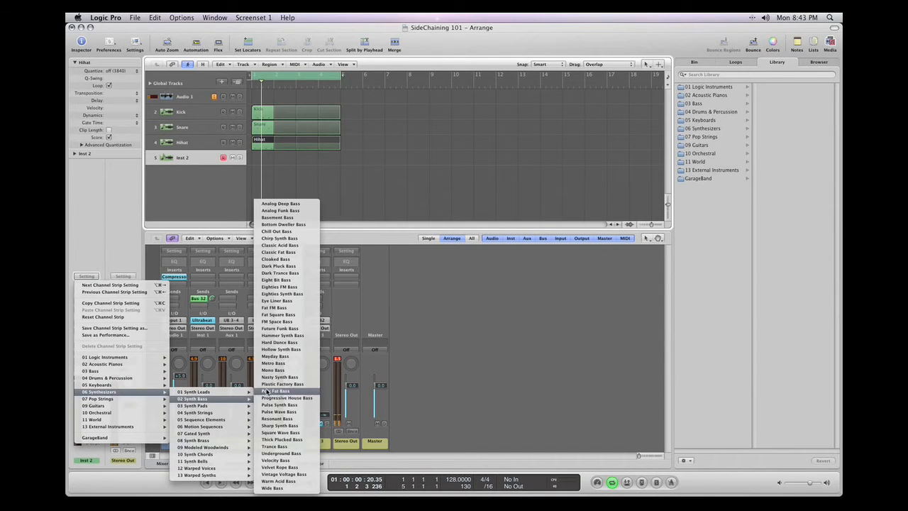
{"action": "left_click", "coordinate": [276, 286]}
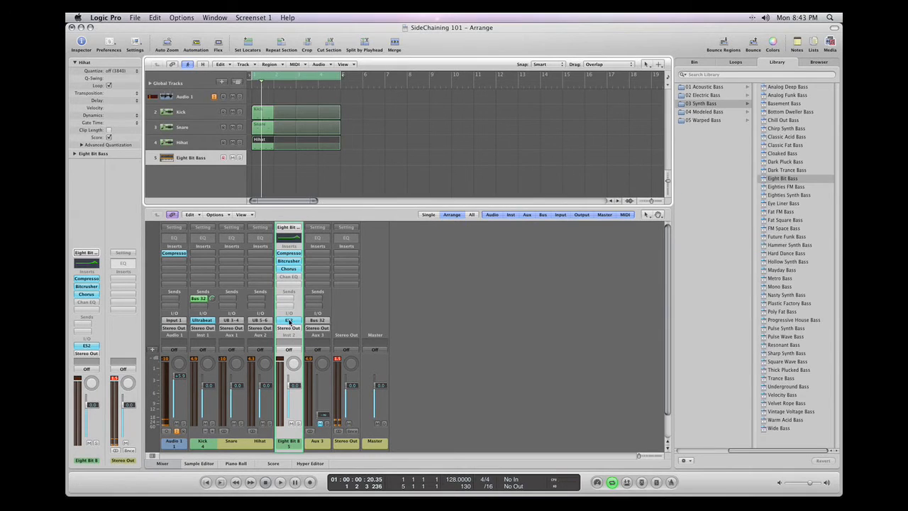
- Turn down the second filter's cutoff in the bass track's ES2 synth and close the plug-in window
{"action": "left_click", "coordinate": [288, 321]}
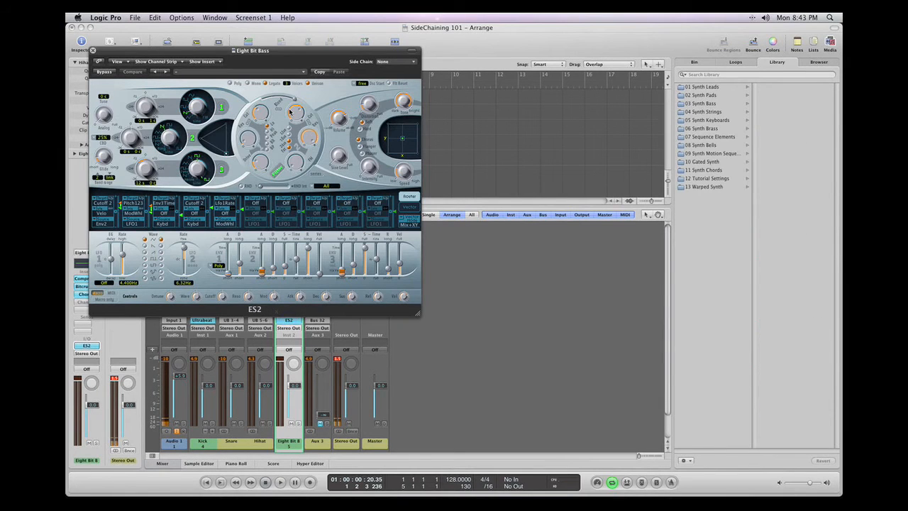
{"action": "left_click_drag", "start_coordinate": [293, 112], "coordinate": [293, 115]}
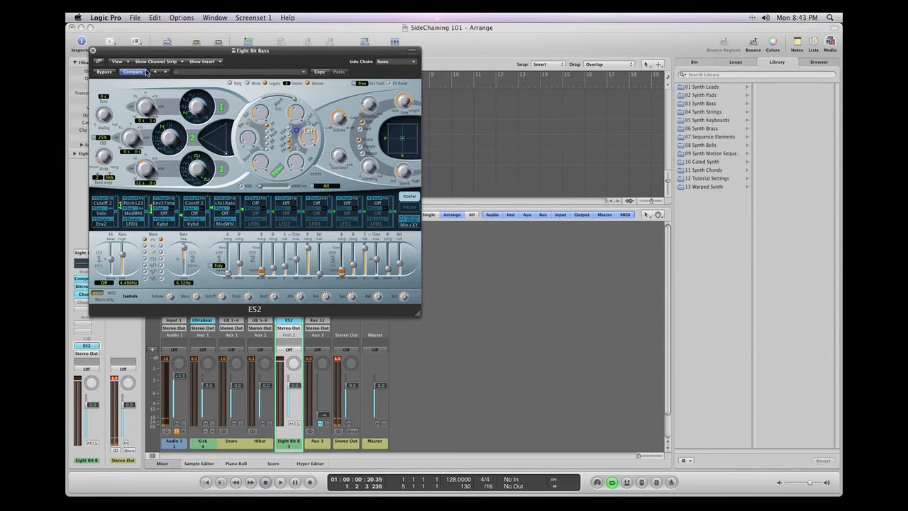
{"action": "left_click", "coordinate": [91, 51]}
- Create an empty MIDI region at bar 1 of the Eight Bit Bass track and select it
{"action": "right_click", "coordinate": [267, 162]}
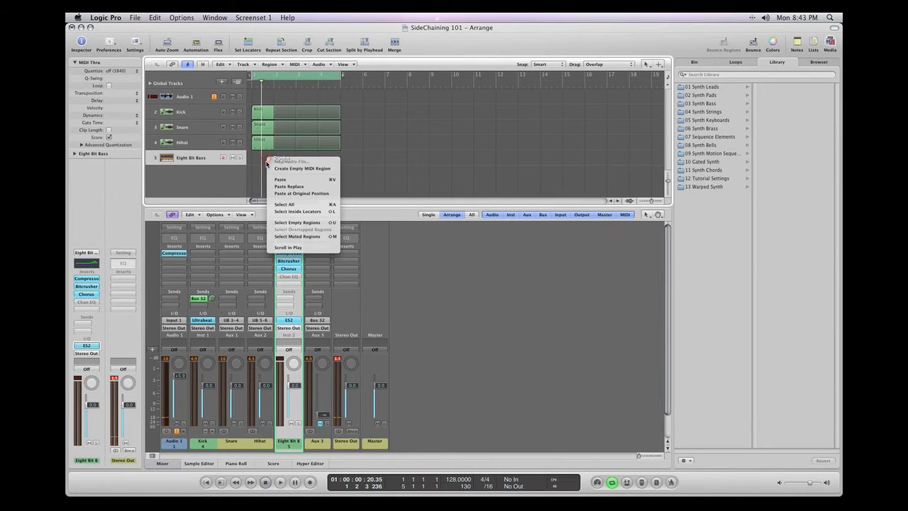
{"action": "left_click", "coordinate": [283, 168]}
{"action": "left_click", "coordinate": [263, 162]}
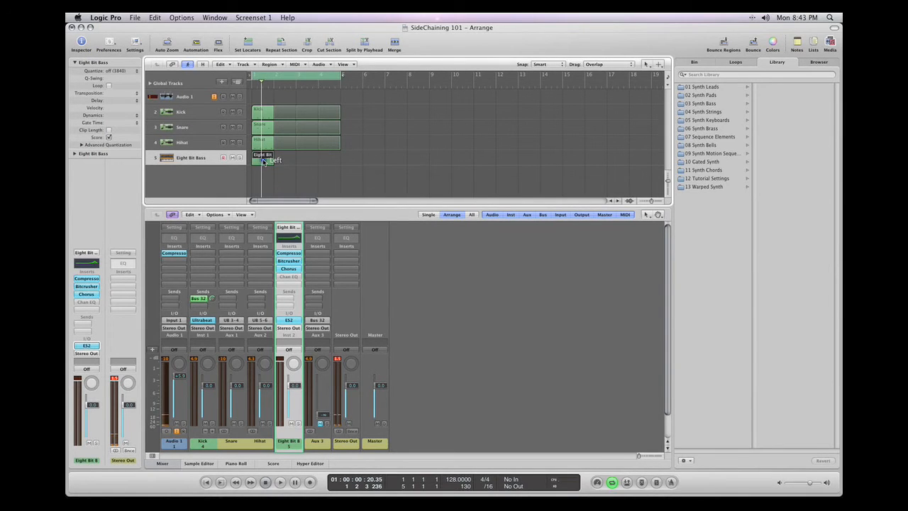
- Draw a C2 note nearly filling bar 1 of the Eight Bit Bass region, loop the region up to bar 5 and play it back
{"action": "double_click", "coordinate": [263, 162]}
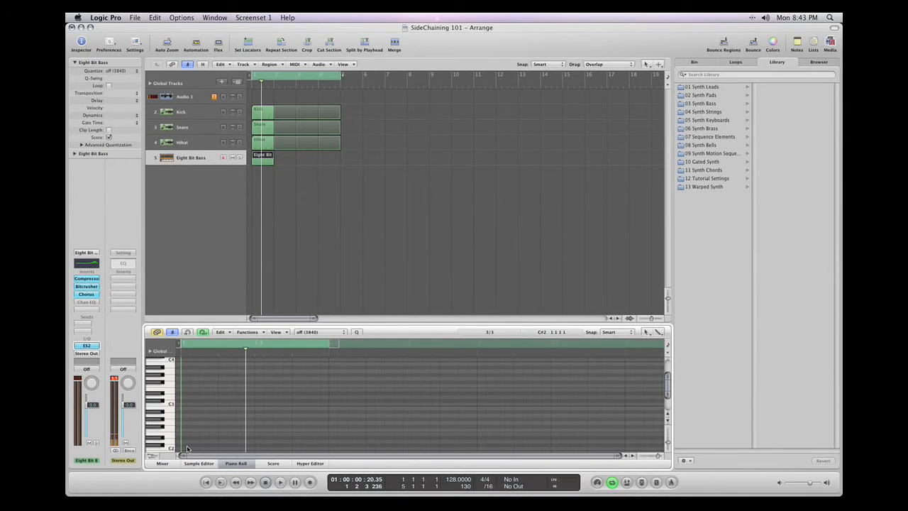
{"action": "left_click_drag", "start_coordinate": [188, 449], "coordinate": [326, 450]}
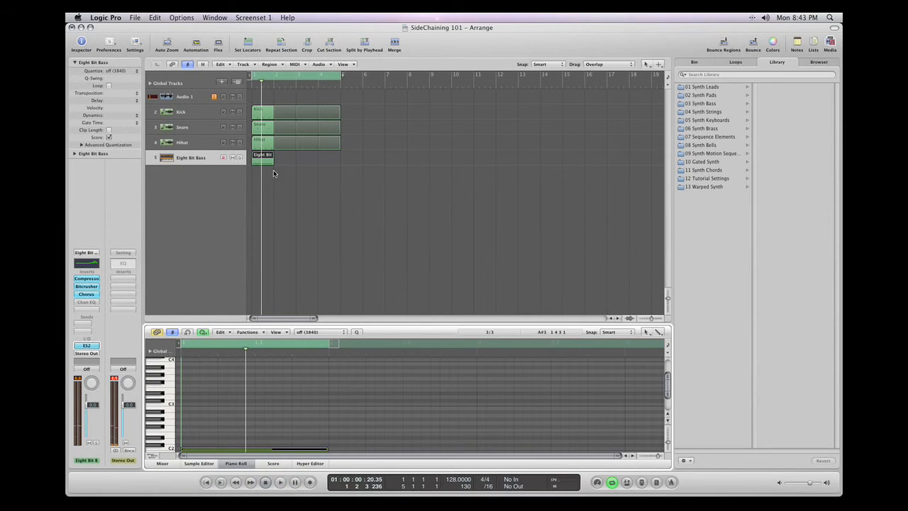
{"action": "left_click_drag", "start_coordinate": [272, 154], "coordinate": [340, 154]}
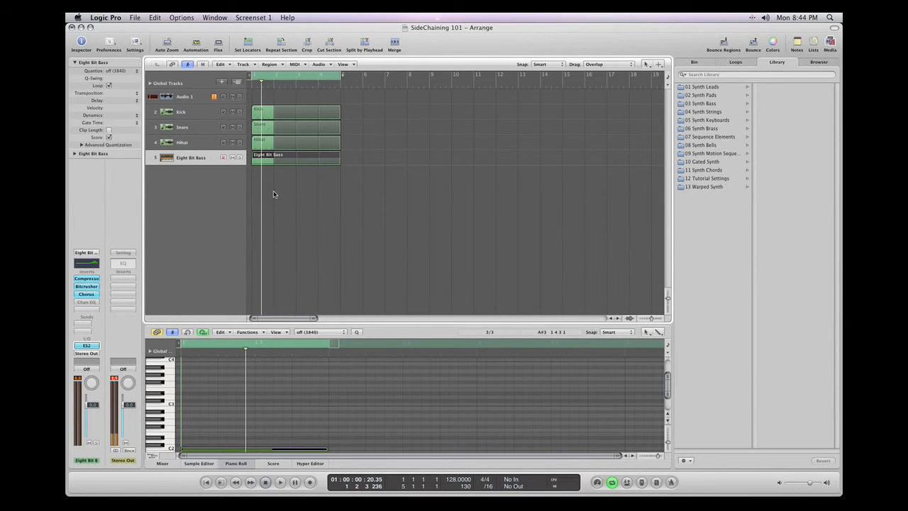
{"action": "key", "text": "space"}
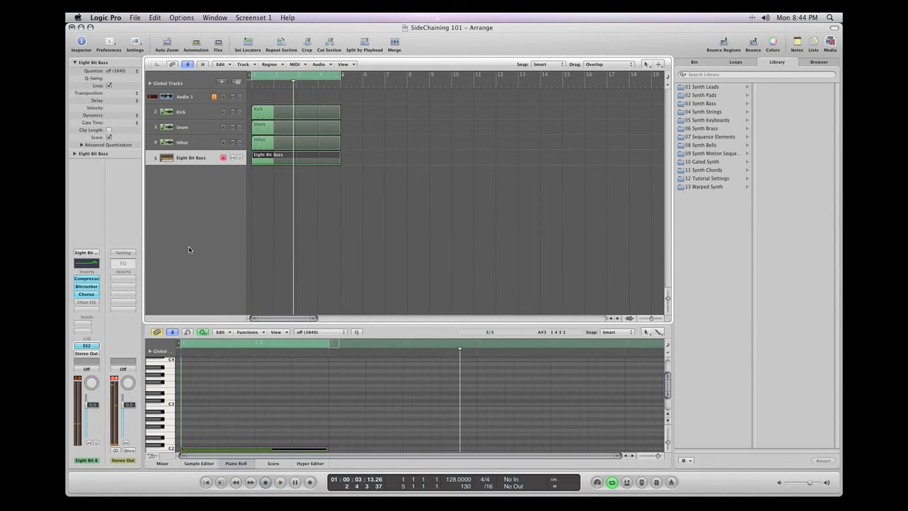
- Insert a stereo Compressor on the Eight Bit Bass channel and set its side chain source to Bus 32
{"action": "left_click", "coordinate": [85, 310]}
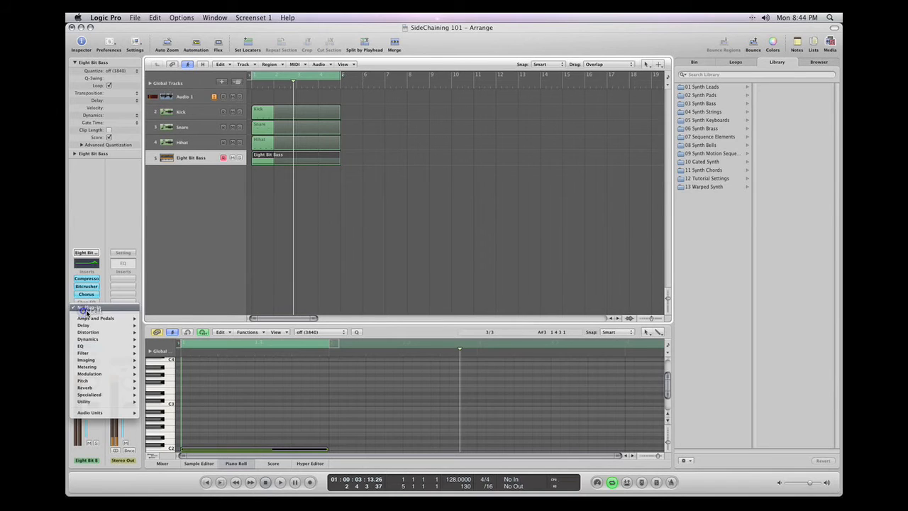
{"action": "mouse_move", "coordinate": [100, 339]}
{"action": "mouse_move", "coordinate": [158, 349]}
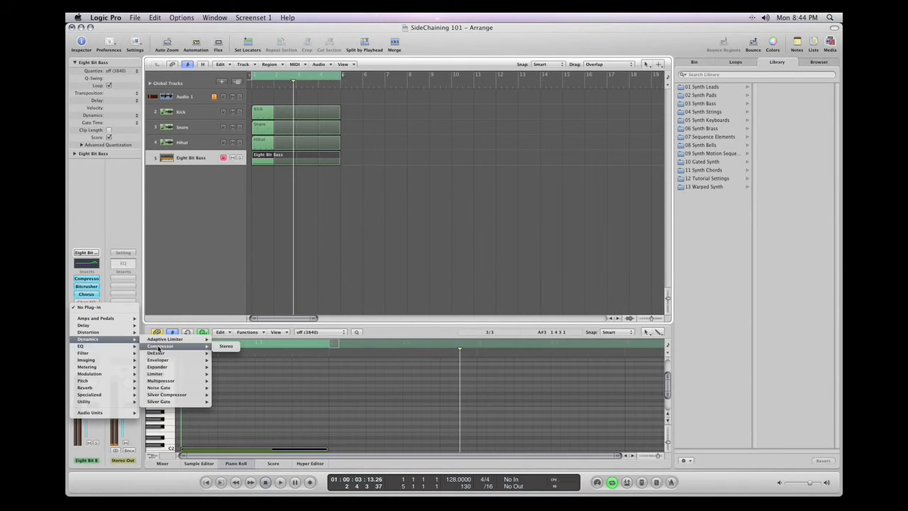
{"action": "left_click", "coordinate": [226, 345]}
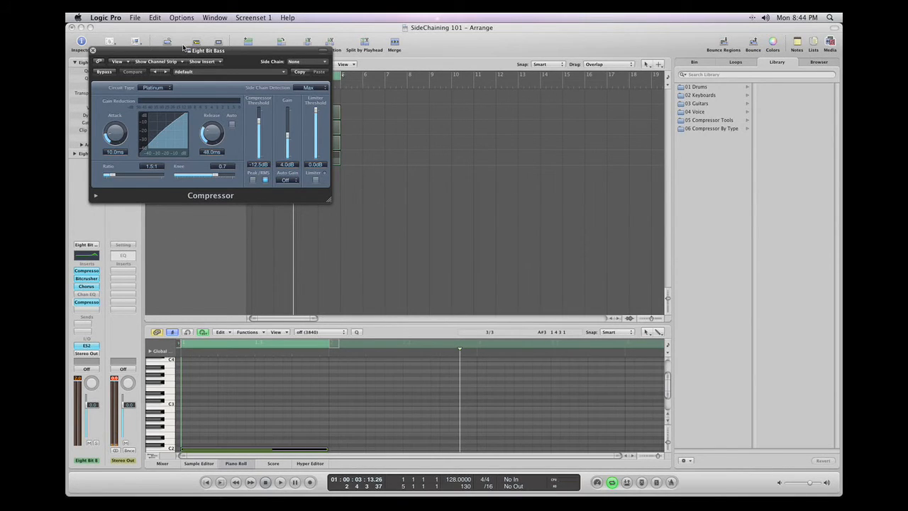
{"action": "left_click", "coordinate": [296, 62]}
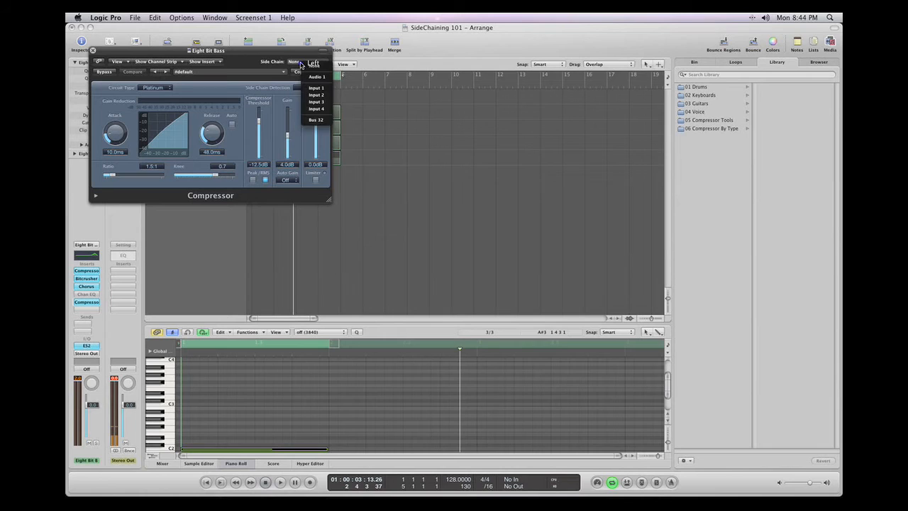
{"action": "left_click", "coordinate": [318, 121]}
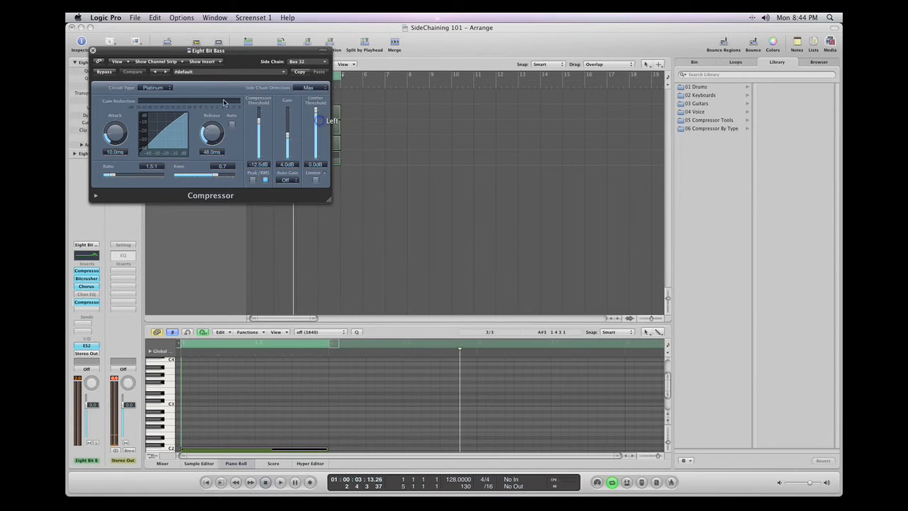
- Set the bass compressor's circuit type to ClassA_R, its attack to 0.0 ms and its release to 77 ms
{"action": "left_click", "coordinate": [149, 88]}
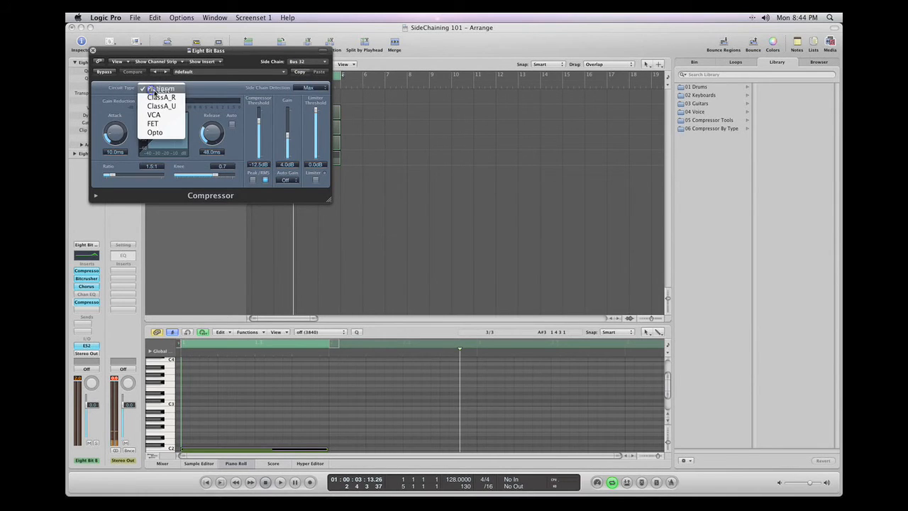
{"action": "left_click", "coordinate": [163, 98]}
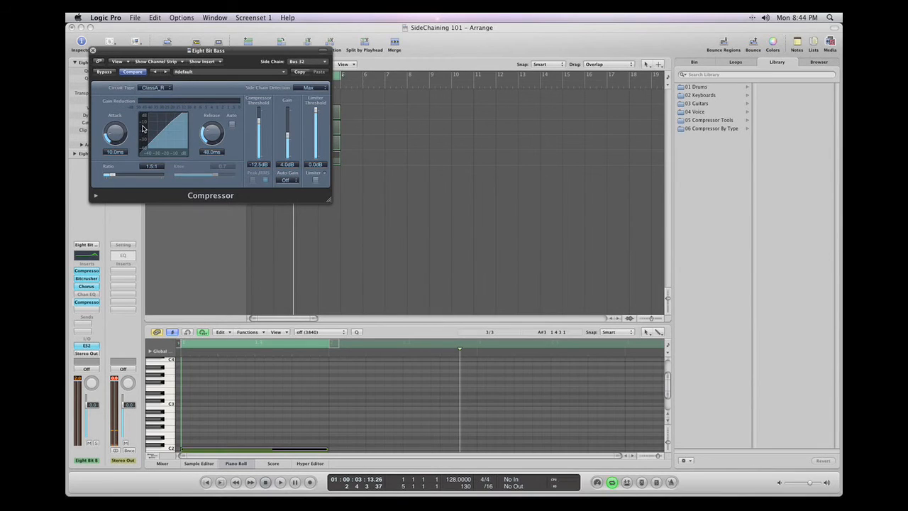
{"action": "left_click_drag", "start_coordinate": [112, 122], "coordinate": [113, 149]}
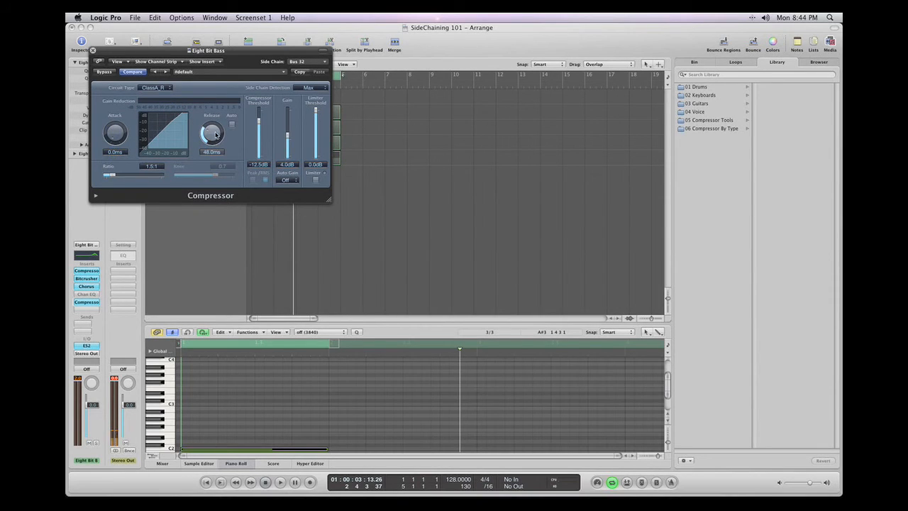
{"action": "left_click_drag", "start_coordinate": [213, 141], "coordinate": [212, 133]}
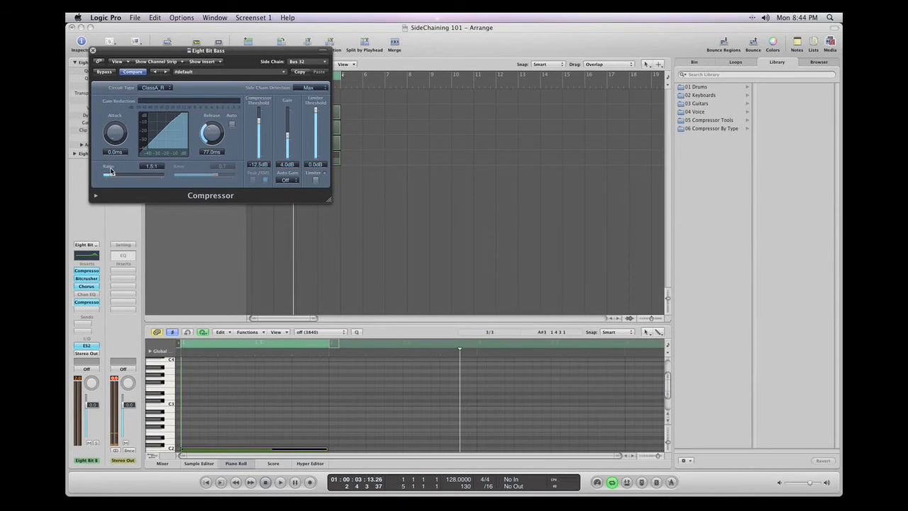
- Set the bass compressor's ratio to 4.6:1, threshold to -50 dB and gain to 0 dB, and move its window clear of the tracks
{"action": "left_click_drag", "start_coordinate": [113, 177], "coordinate": [140, 148]}
{"action": "left_click_drag", "start_coordinate": [260, 123], "coordinate": [260, 144]}
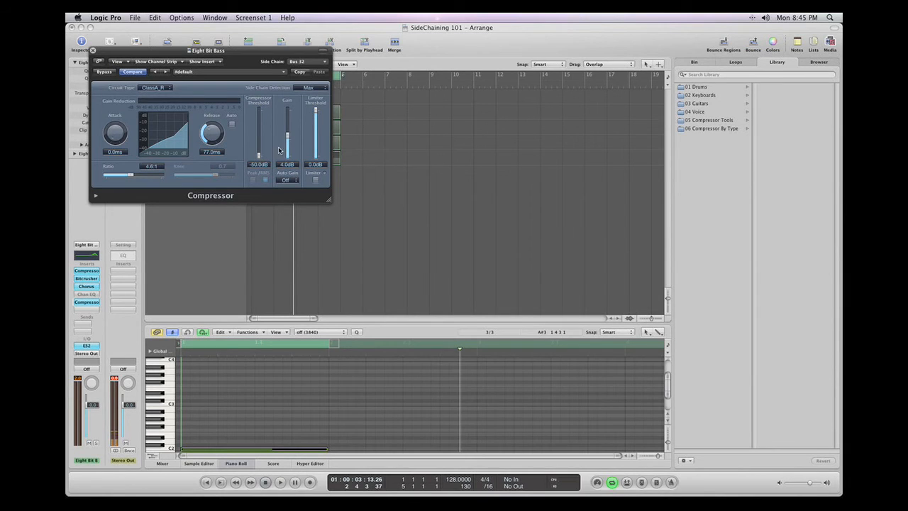
{"action": "left_click", "coordinate": [289, 136], "text": "alt"}
{"action": "left_click_drag", "start_coordinate": [101, 55], "coordinate": [268, 180]}
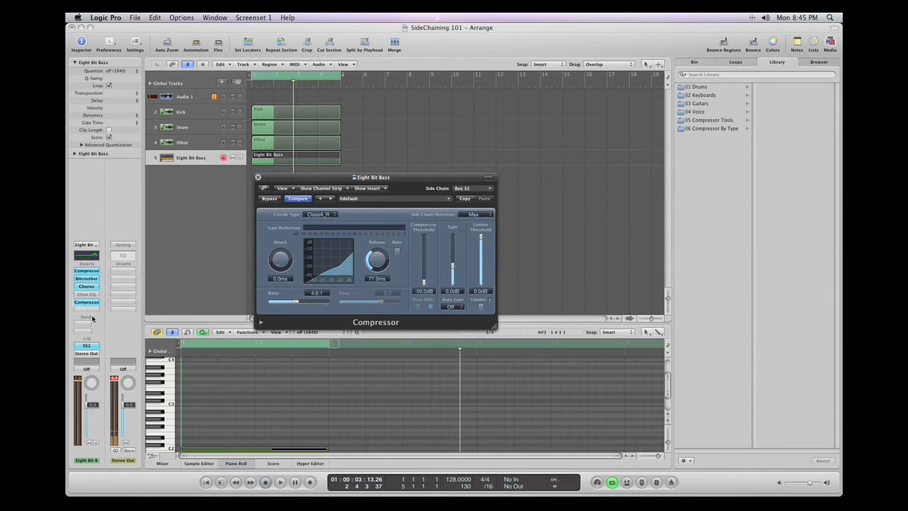
- Play the loop with the bass compressor active and bypassed to compare the ducking, re-enable it and close its window
{"action": "key", "text": "space"}
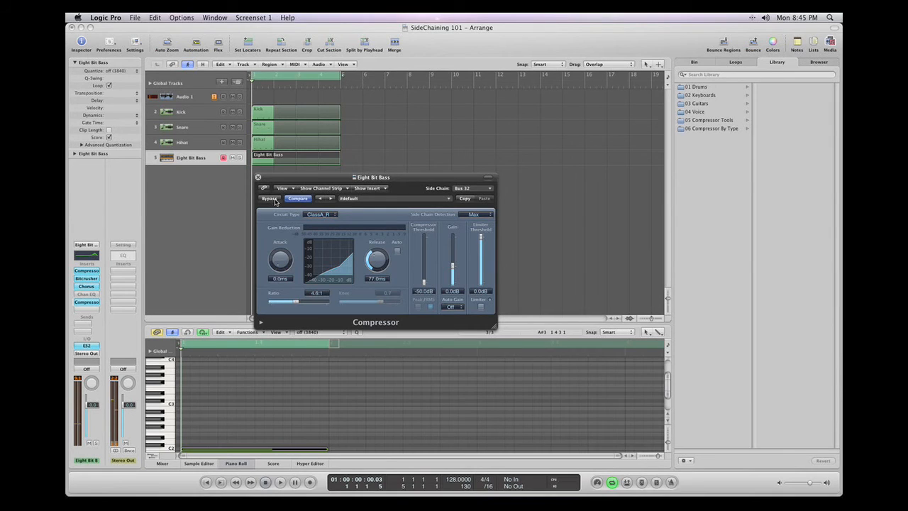
{"action": "left_click", "coordinate": [271, 198]}
{"action": "key", "text": "space"}
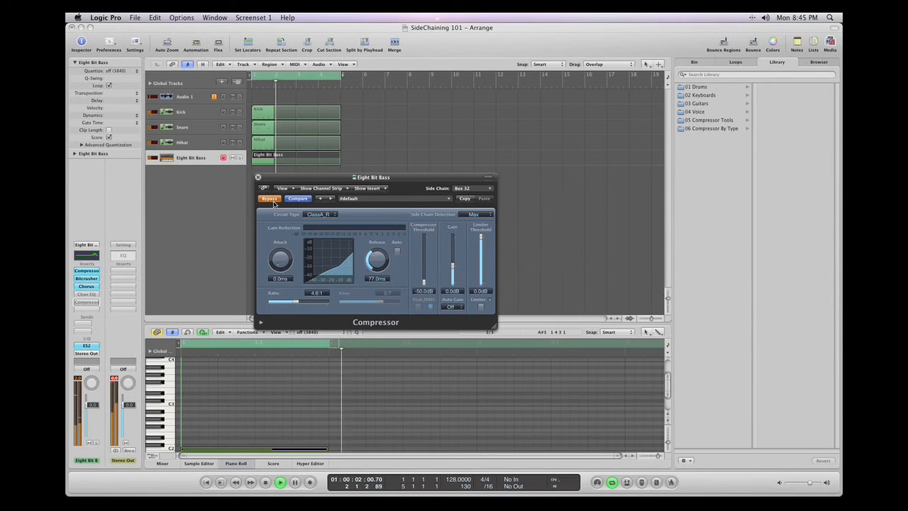
{"action": "left_click", "coordinate": [273, 201]}
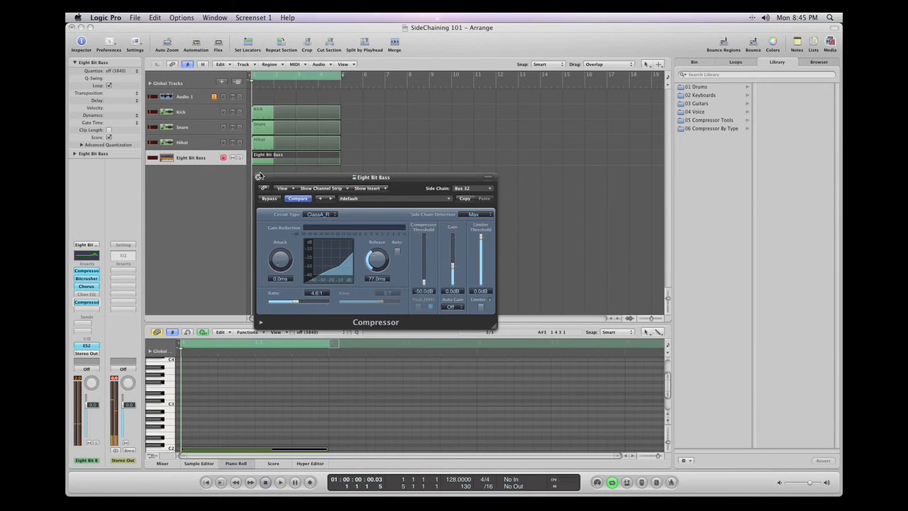
{"action": "left_click", "coordinate": [258, 176]}
{"action": "left_click", "coordinate": [207, 184]}
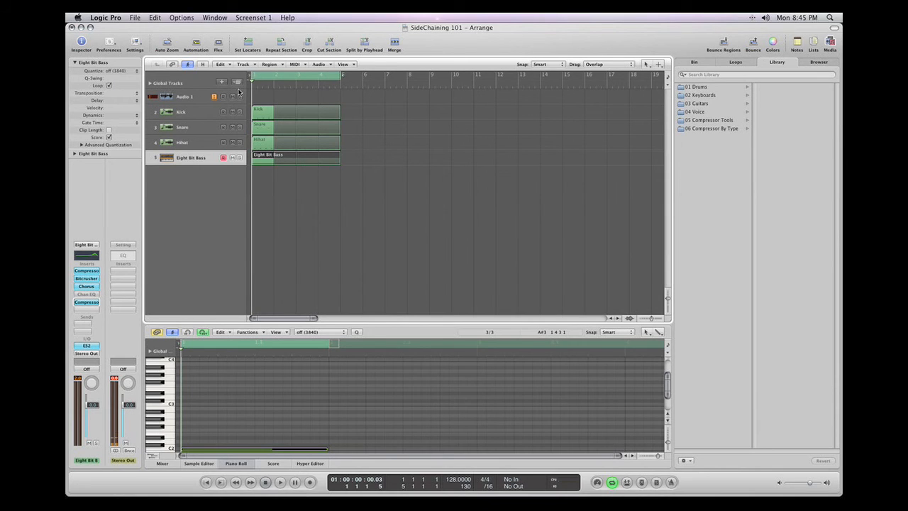
- Create another software instrument track and load the Analog Pad setting from Synthesizers, Synth Pads on it
{"action": "left_click", "coordinate": [221, 84]}
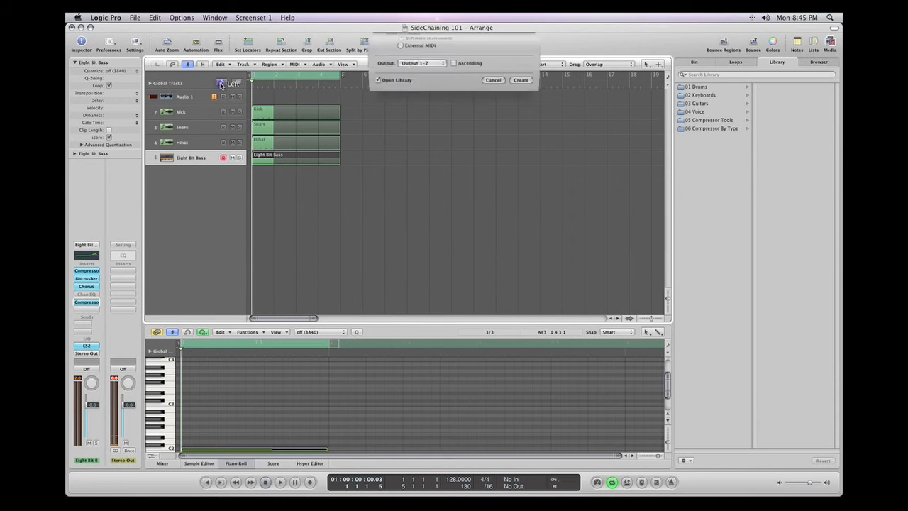
{"action": "left_click", "coordinate": [517, 111]}
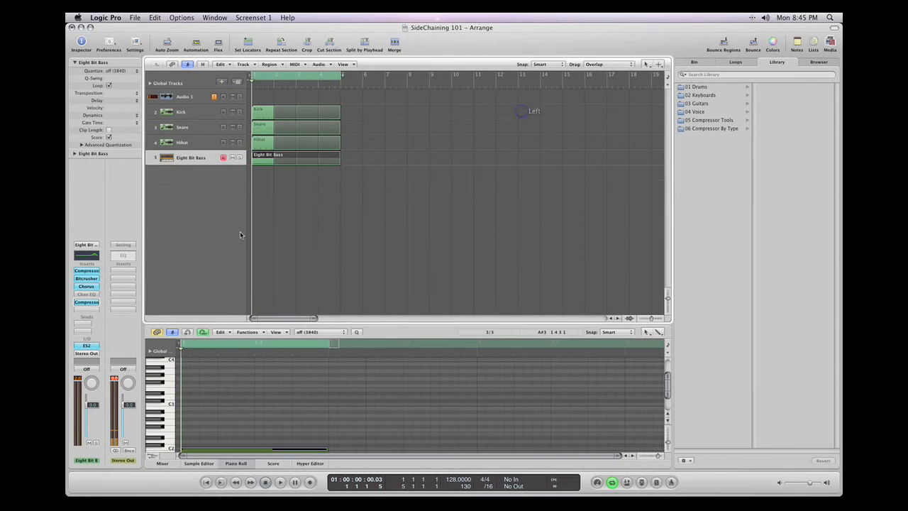
{"action": "left_click", "coordinate": [87, 244]}
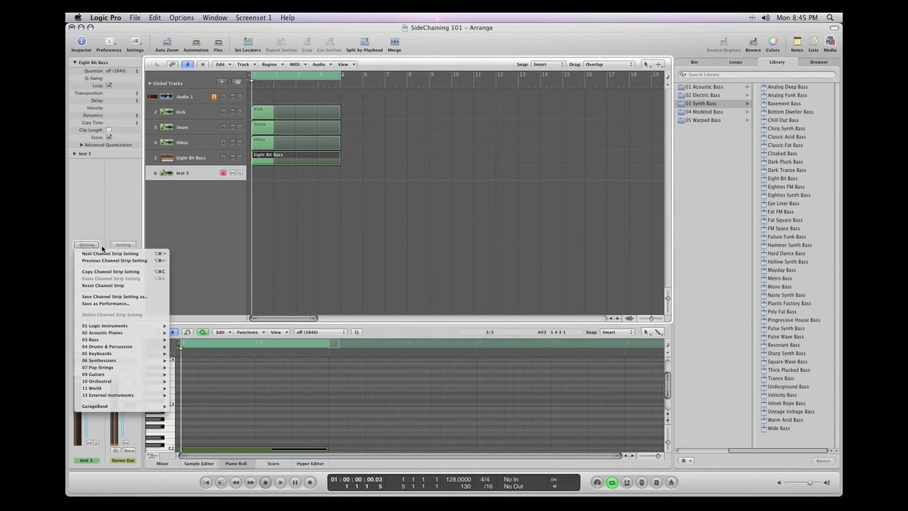
{"action": "mouse_move", "coordinate": [109, 362]}
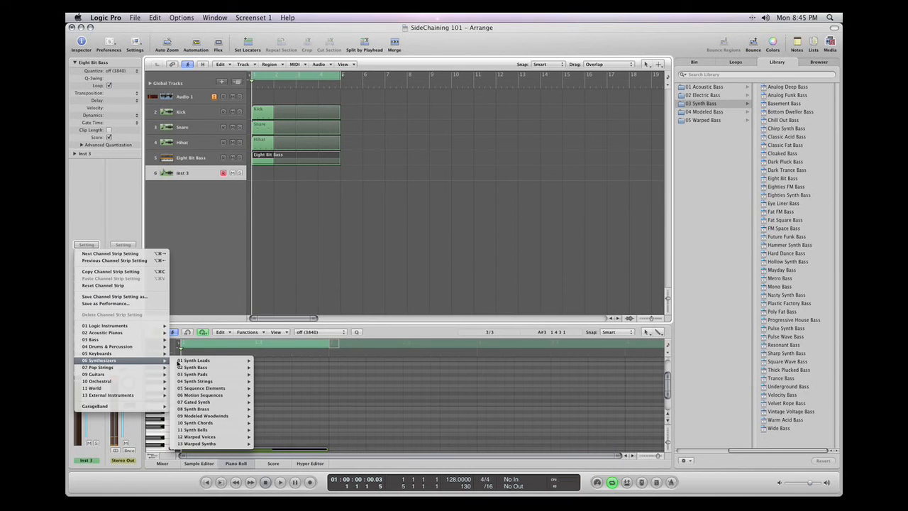
{"action": "mouse_move", "coordinate": [206, 374]}
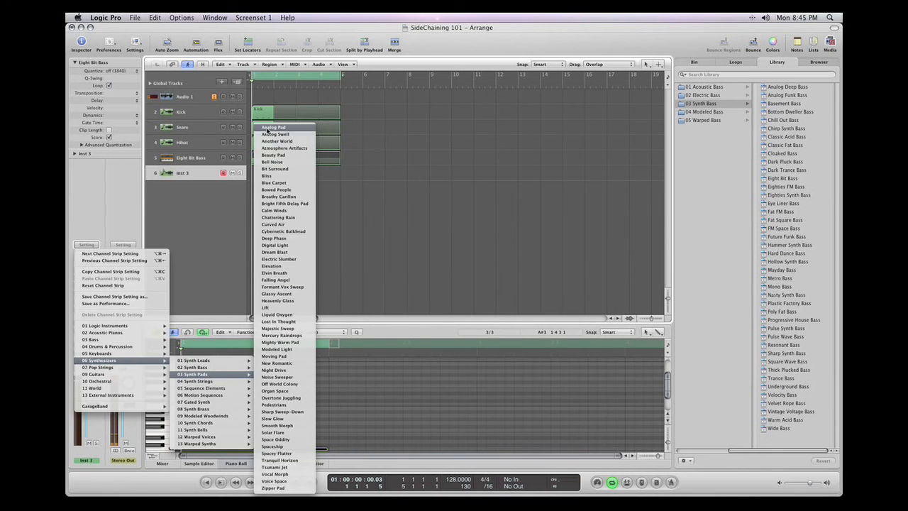
{"action": "left_click", "coordinate": [273, 127]}
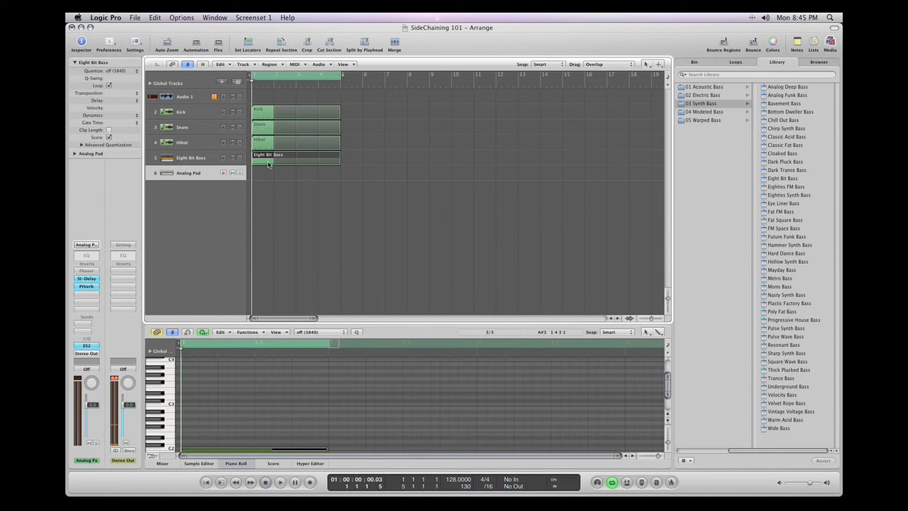
- Copy the looped bass region to the Analog Pad track, raise its note to C3 and play it back
{"action": "left_click_drag", "start_coordinate": [262, 161], "coordinate": [263, 176]}
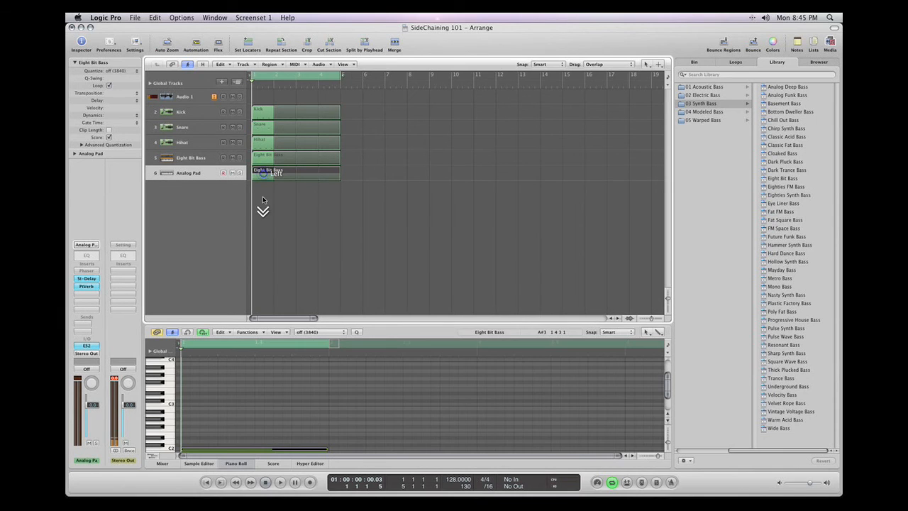
{"action": "left_click_drag", "start_coordinate": [192, 431], "coordinate": [206, 385]}
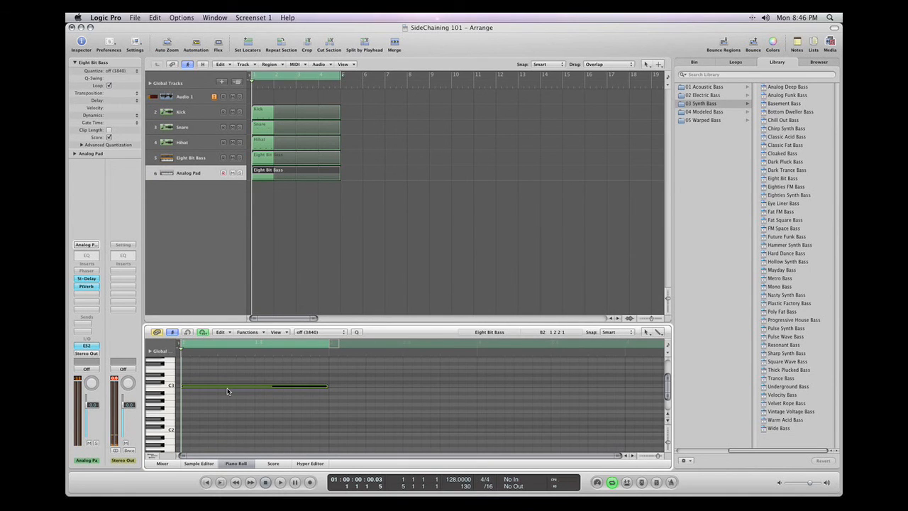
{"action": "key", "text": "space"}
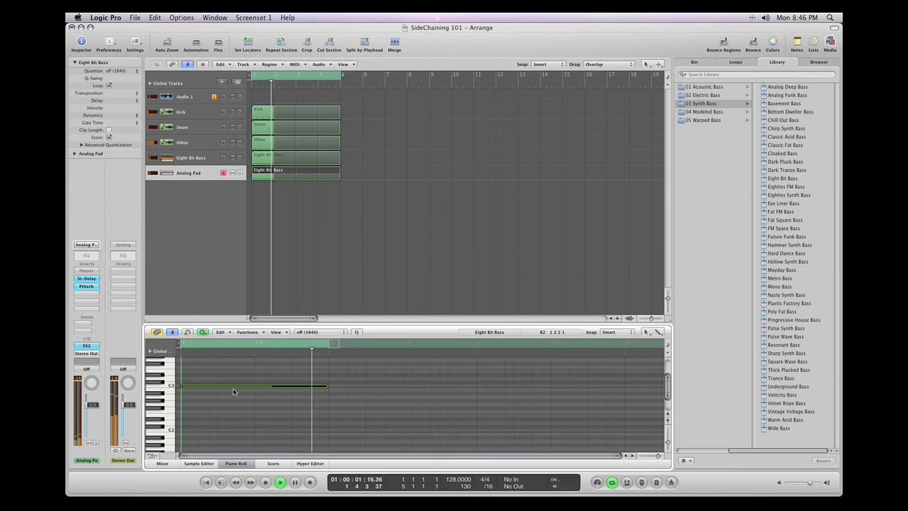
{"action": "key", "text": "space"}
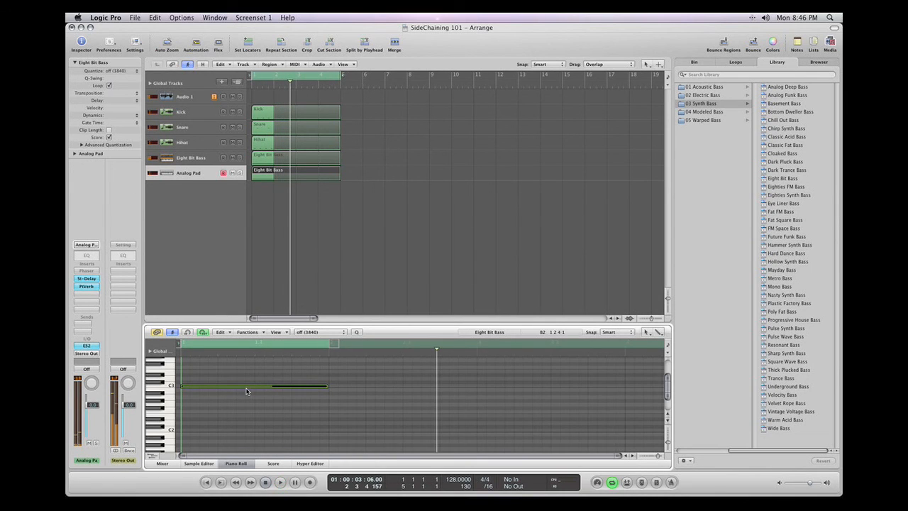
- Insert a Compressor on the Analog Pad channel and set its side chain source to Bus 32
{"action": "left_click", "coordinate": [88, 294]}
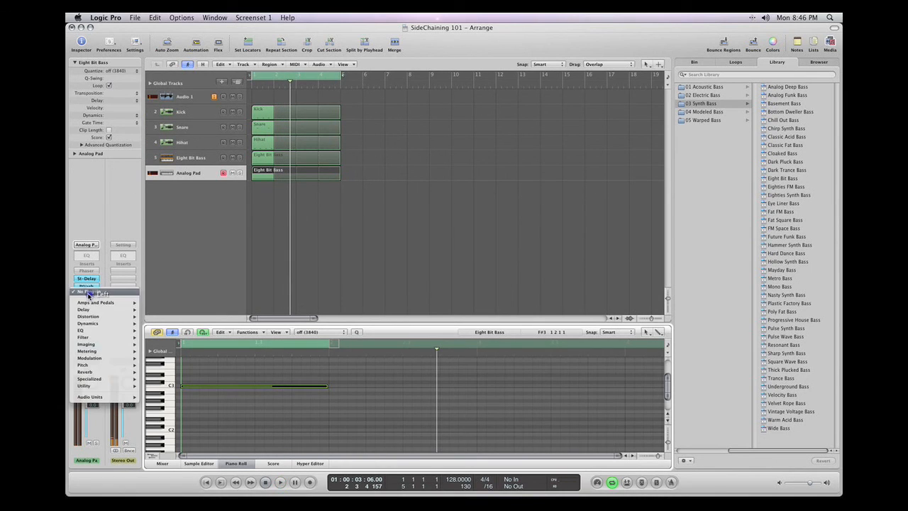
{"action": "mouse_move", "coordinate": [99, 324]}
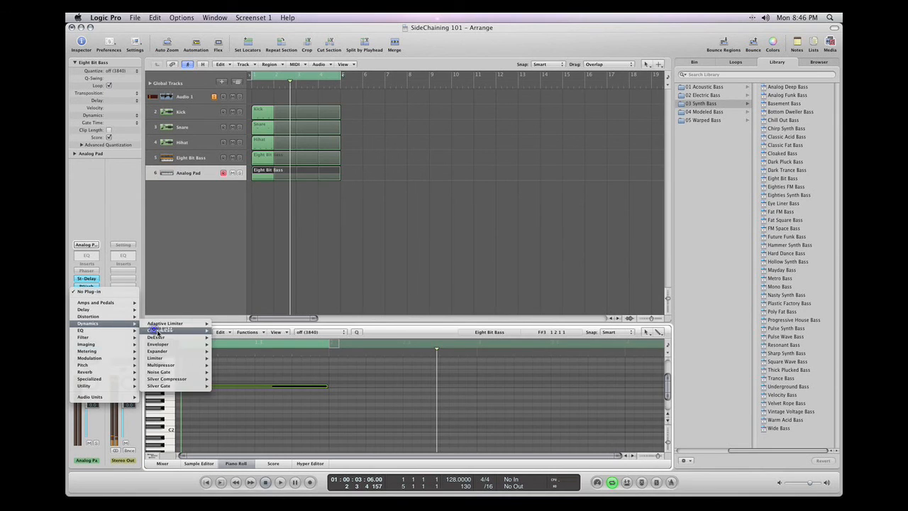
{"action": "left_click", "coordinate": [158, 331]}
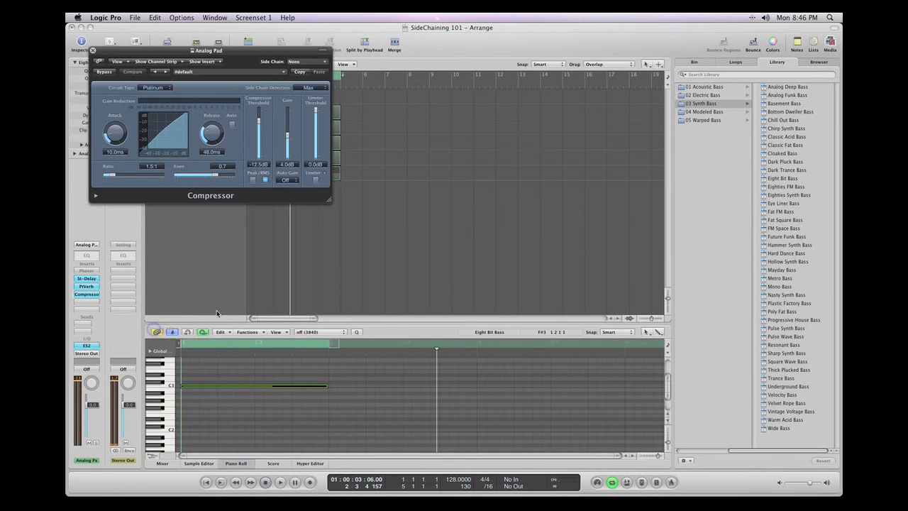
{"action": "left_click", "coordinate": [303, 65]}
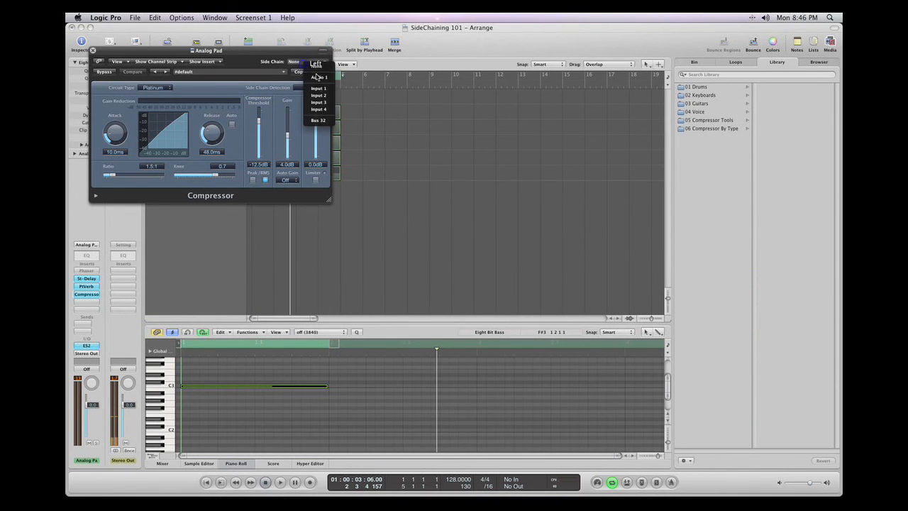
{"action": "left_click", "coordinate": [319, 121]}
- Switch the Analog Pad compressor's circuit type to ClassA_R and set its attack to 0 ms and release to about 77 ms
{"action": "left_click", "coordinate": [153, 87]}
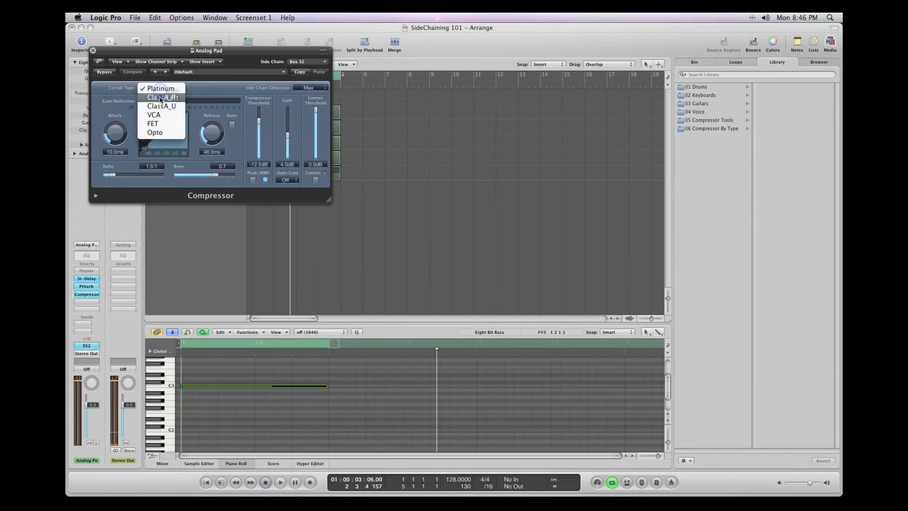
{"action": "left_click", "coordinate": [151, 98]}
{"action": "left_click_drag", "start_coordinate": [115, 132], "coordinate": [127, 171]}
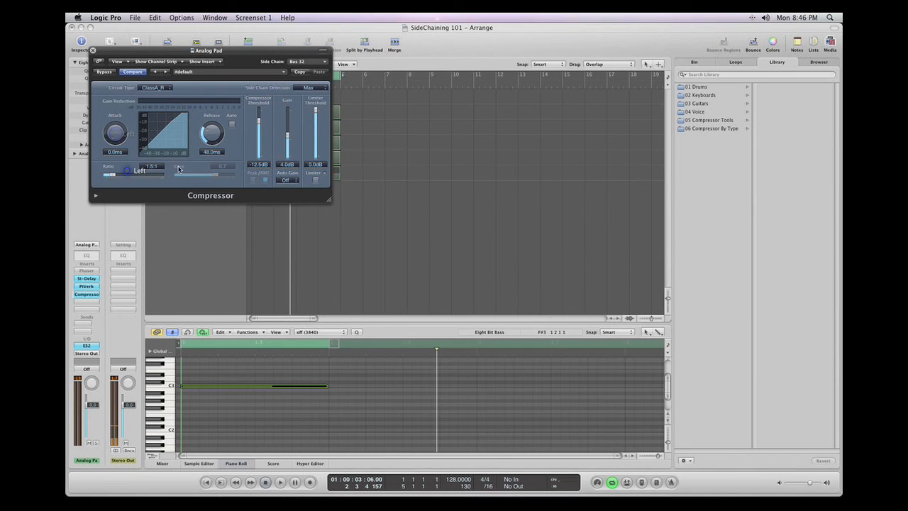
{"action": "left_click_drag", "start_coordinate": [222, 141], "coordinate": [216, 137]}
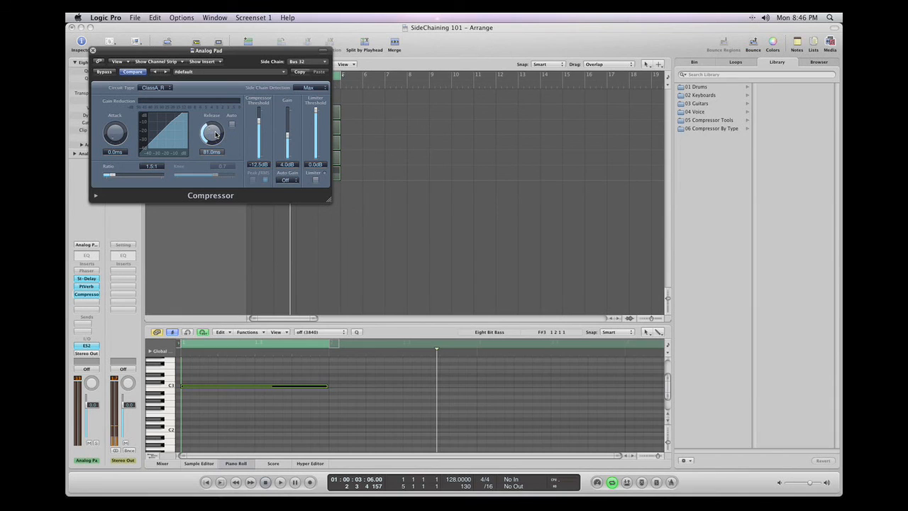
- Set the Analog Pad compressor's ratio to 4.6:1, threshold to -50 dB and gain to 0 dB, and close its window
{"action": "double_click", "coordinate": [153, 170]}
{"action": "type", "text": "4.6"}
{"action": "key", "text": "Return"}
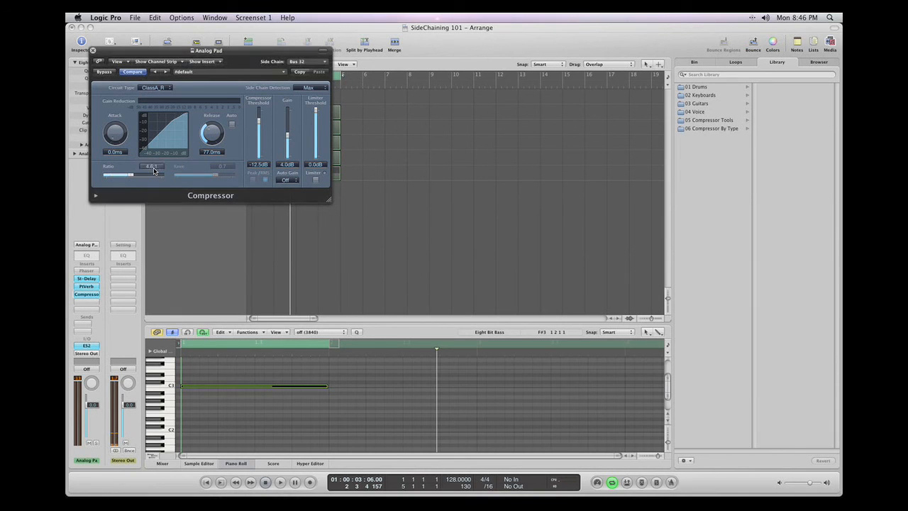
{"action": "left_click_drag", "start_coordinate": [258, 122], "coordinate": [258, 156]}
{"action": "left_click", "coordinate": [287, 139], "text": "alt"}
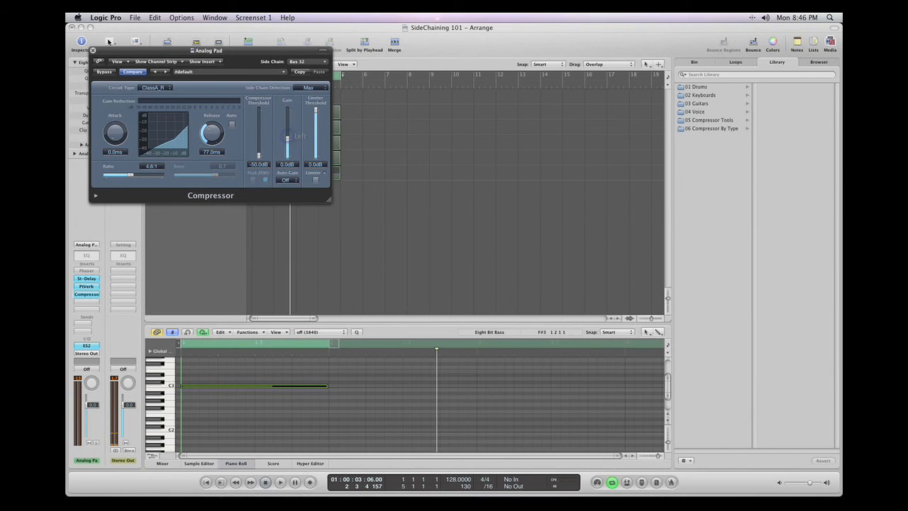
{"action": "left_click", "coordinate": [93, 52]}
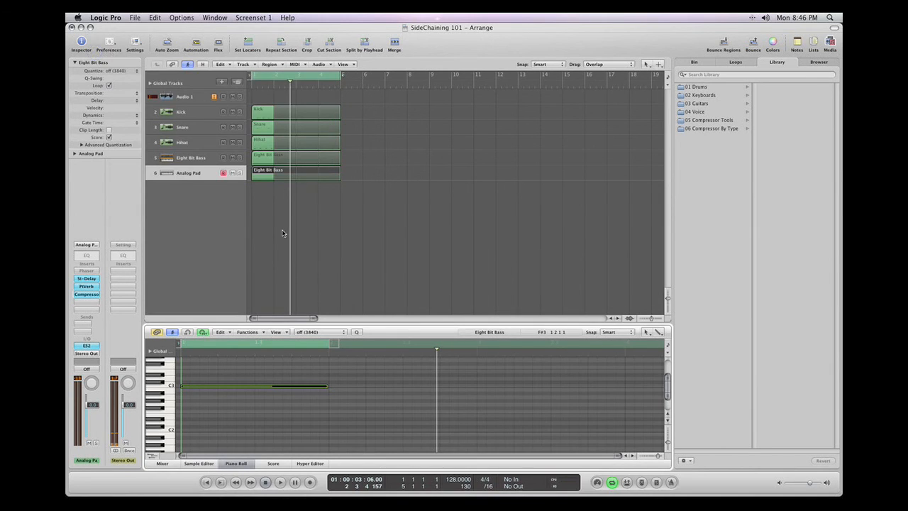
- Play back the loop to hear the side-chained pad, stop playback and select the Eight Bit Bass track
{"action": "key", "text": "space"}
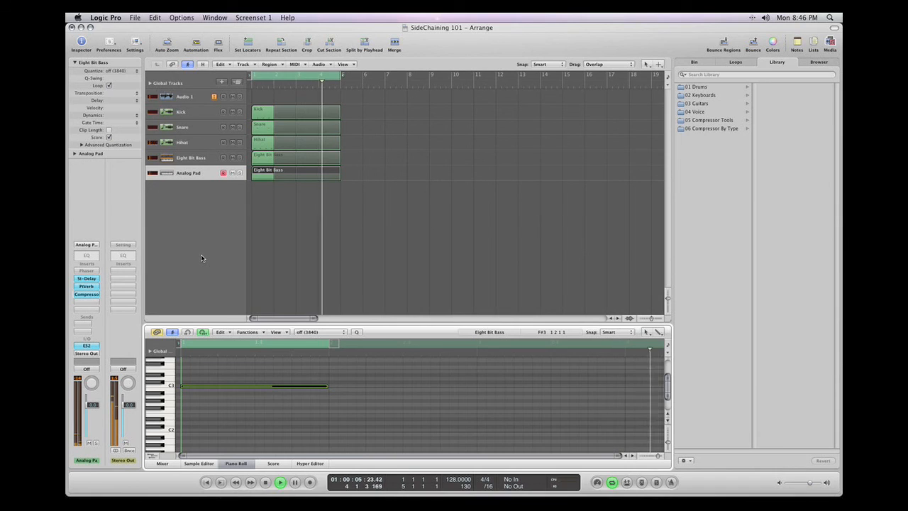
{"action": "key", "text": "space"}
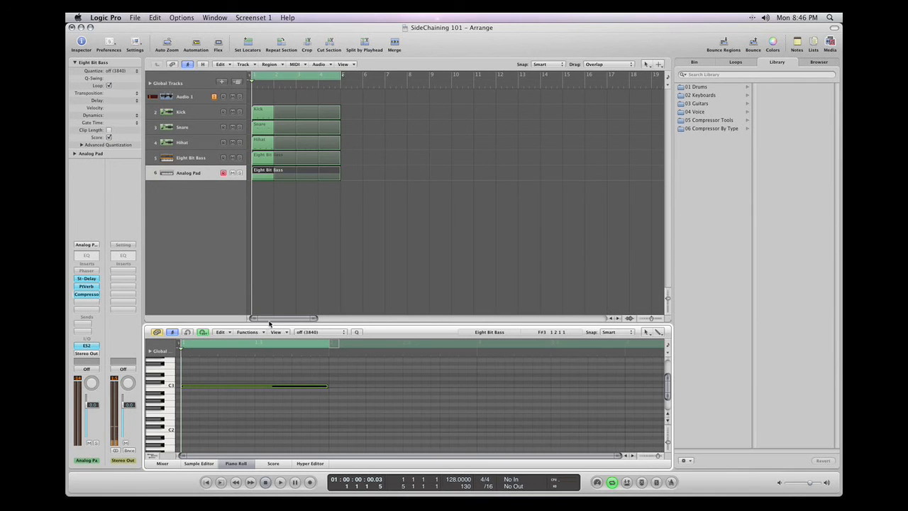
{"action": "left_click", "coordinate": [188, 158]}
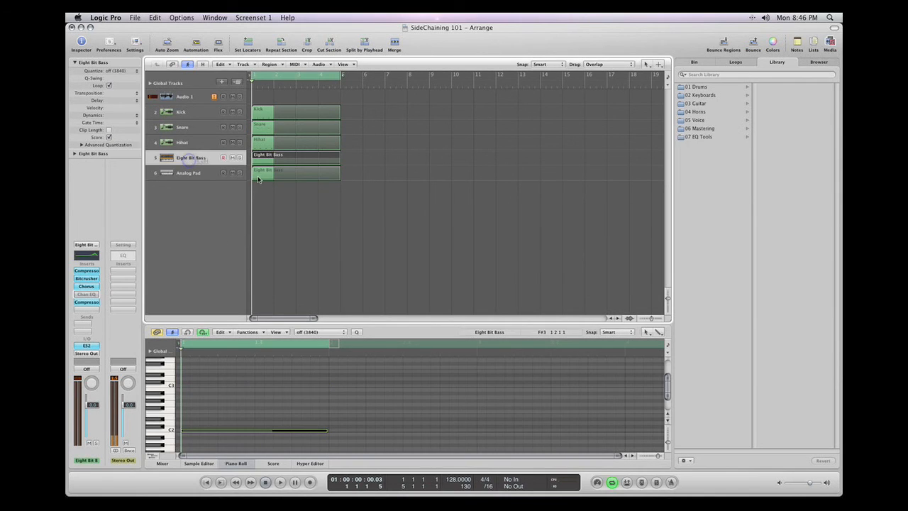